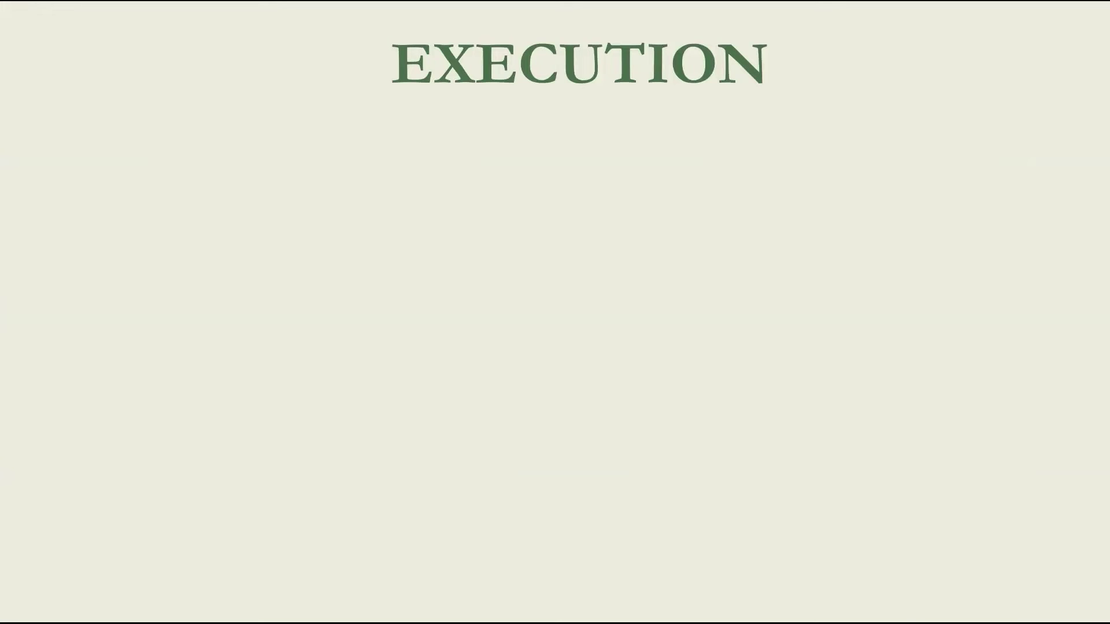
# With the slide show on the EXECUTION slide, open Task View to show all open windows.
pyautogui.press('super+Tab')
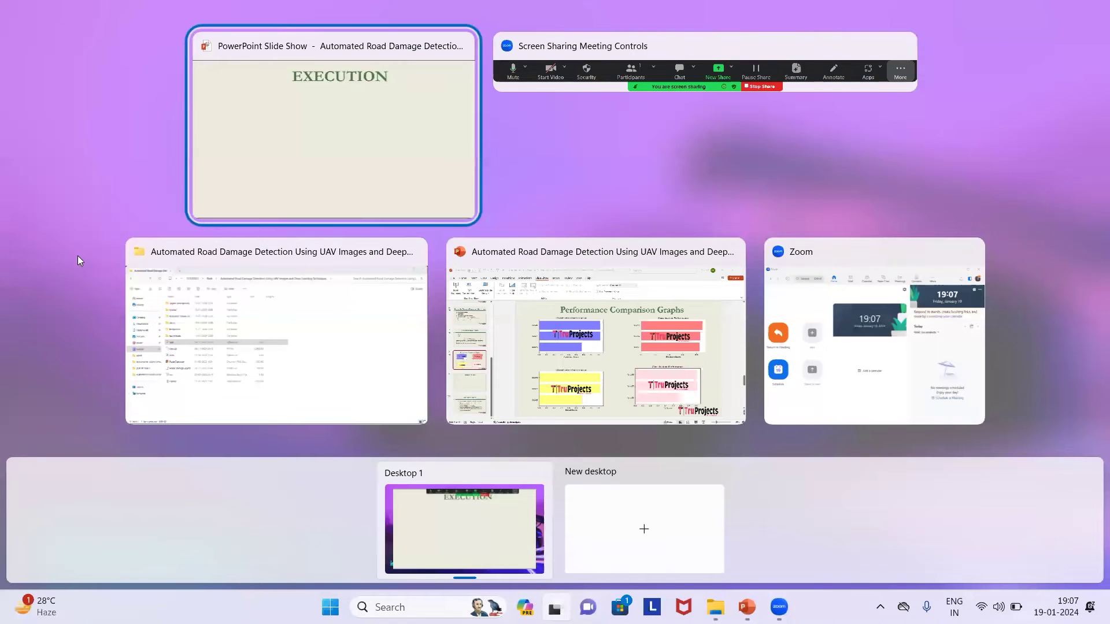
# In the project folder, point out RDD2022, static, templates, app, model, signup and RoadDamage.ipynb.
pyautogui.click(236, 386)
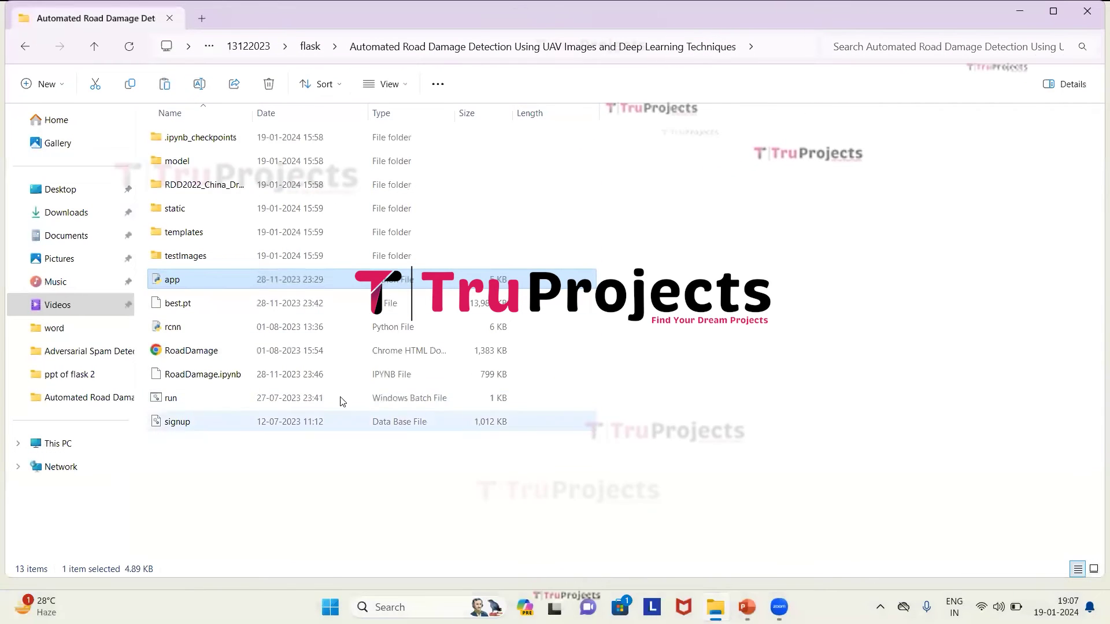
pyautogui.click(352, 184)
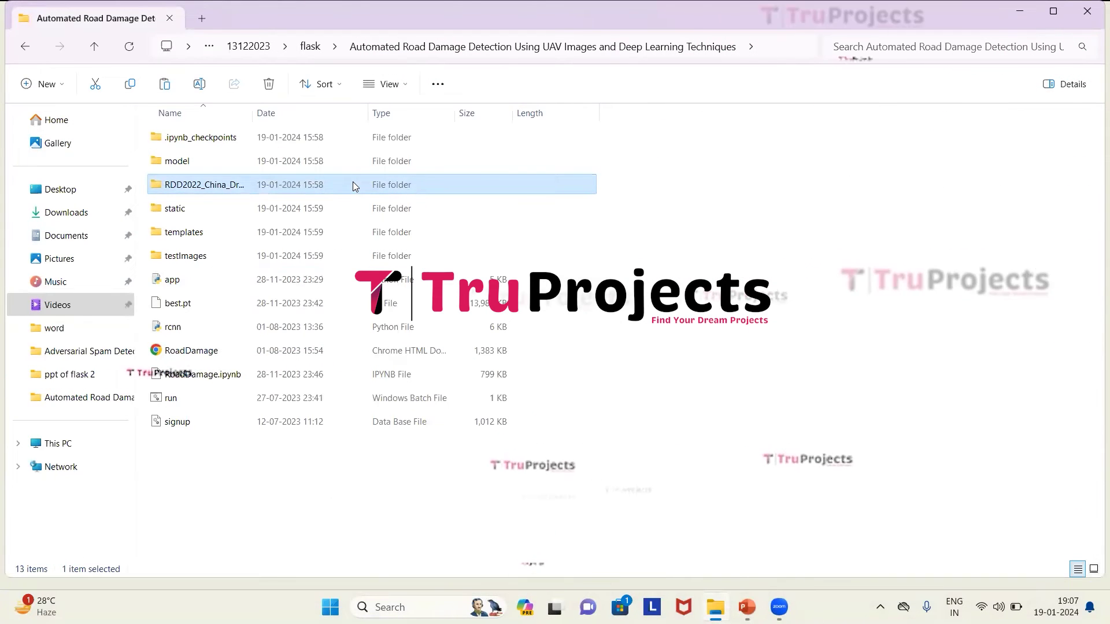
pyautogui.click(322, 218)
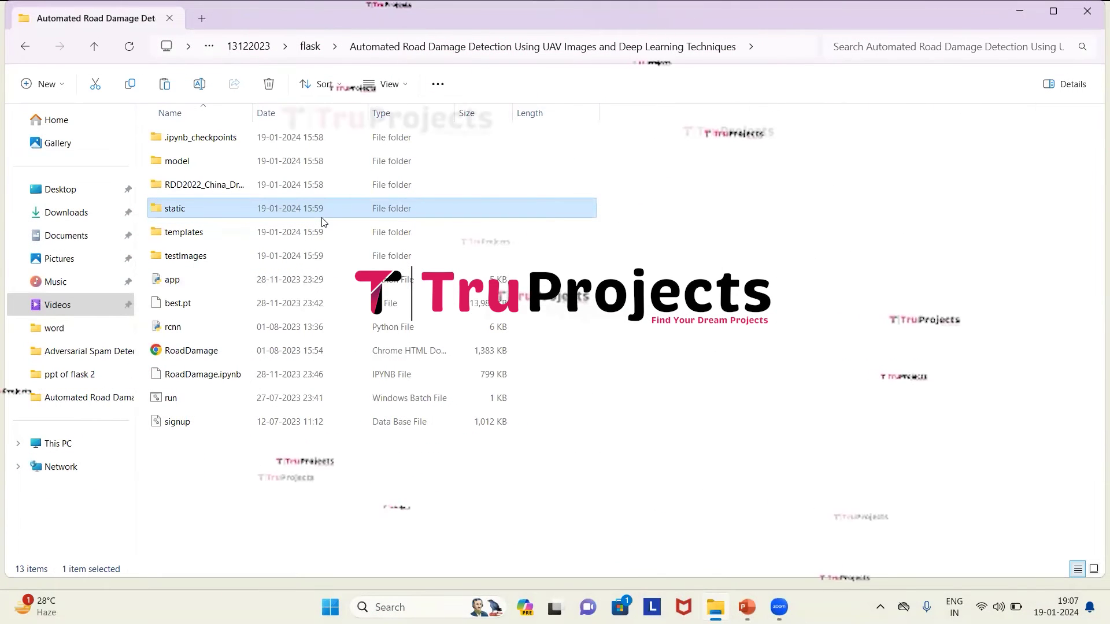
pyautogui.click(322, 236)
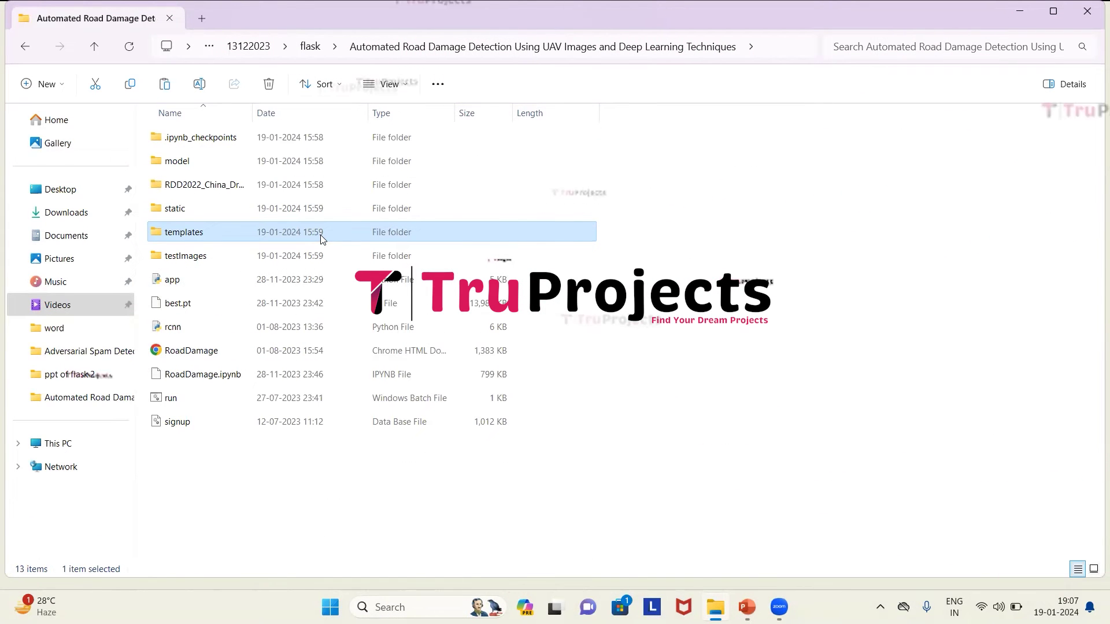
pyautogui.click(331, 278)
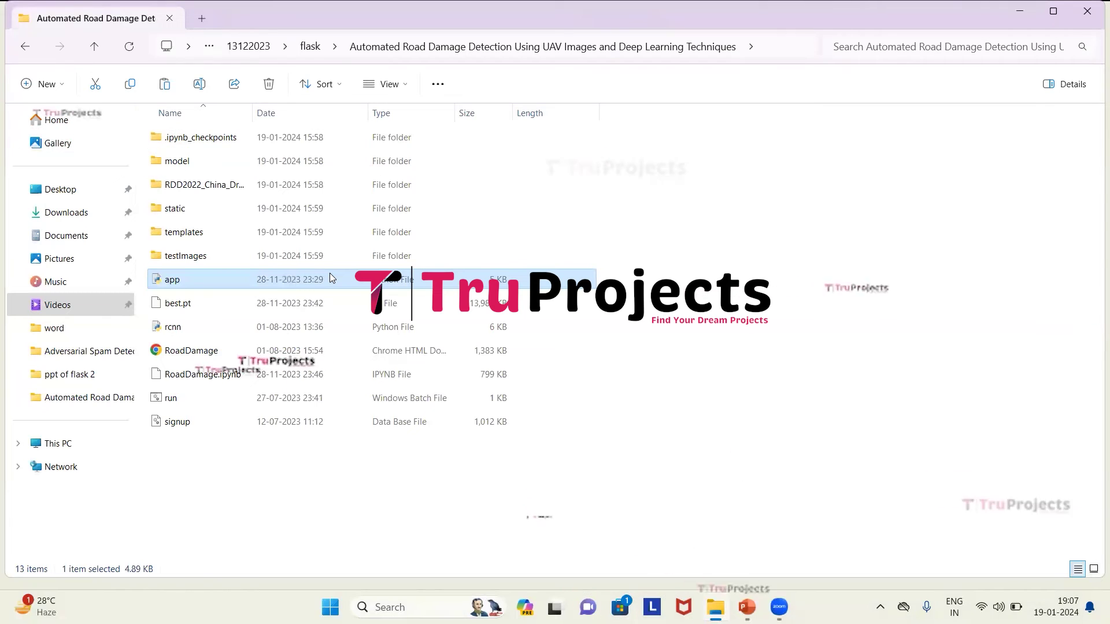
pyautogui.click(291, 157)
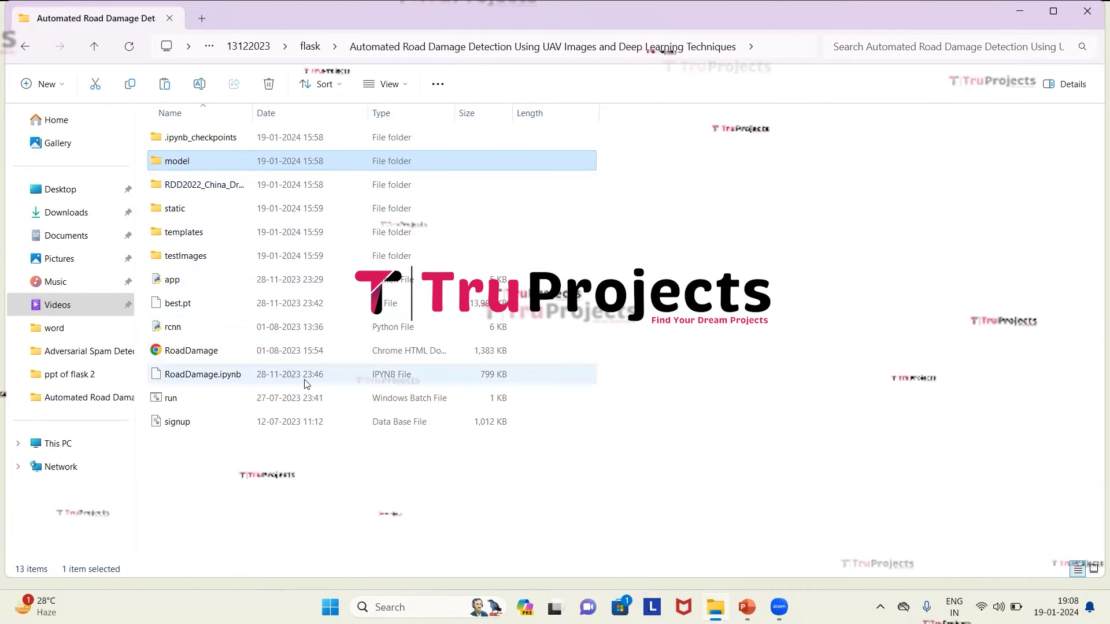
pyautogui.click(286, 422)
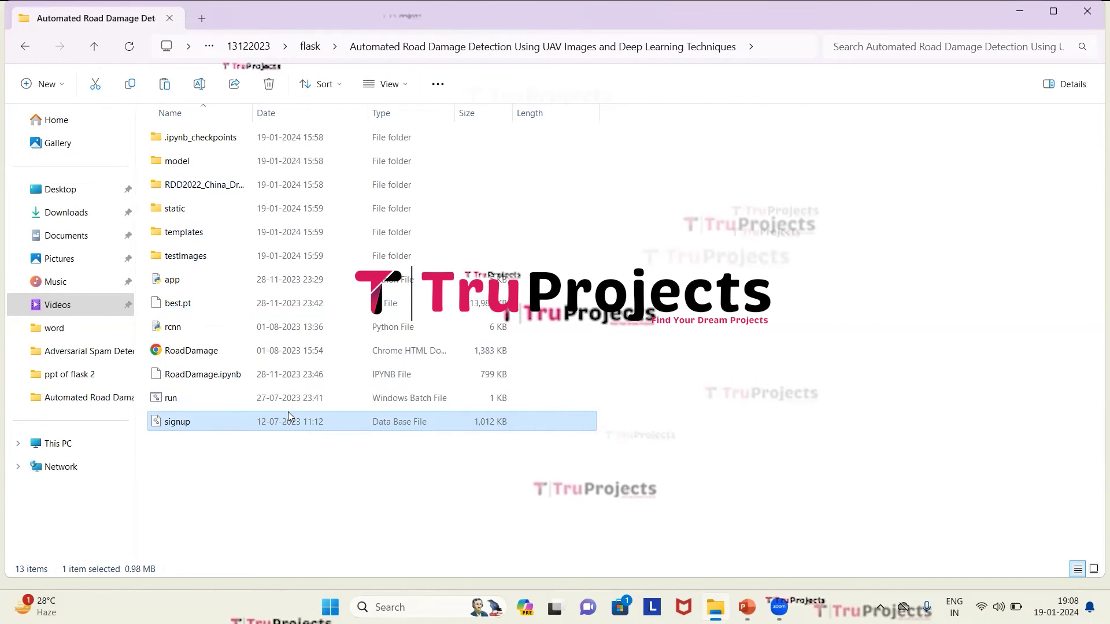
pyautogui.click(286, 373)
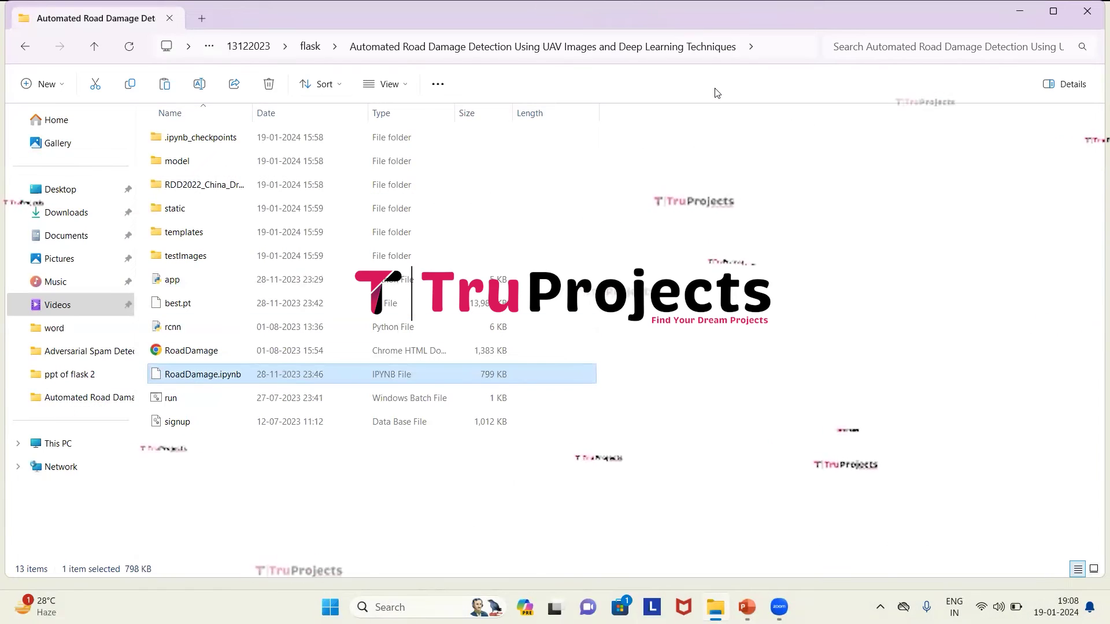
# Copy the project folder path from Explorer and launch Anaconda Prompt.
pyautogui.press('F4')
pyautogui.hotkey('ctrl', 'c')
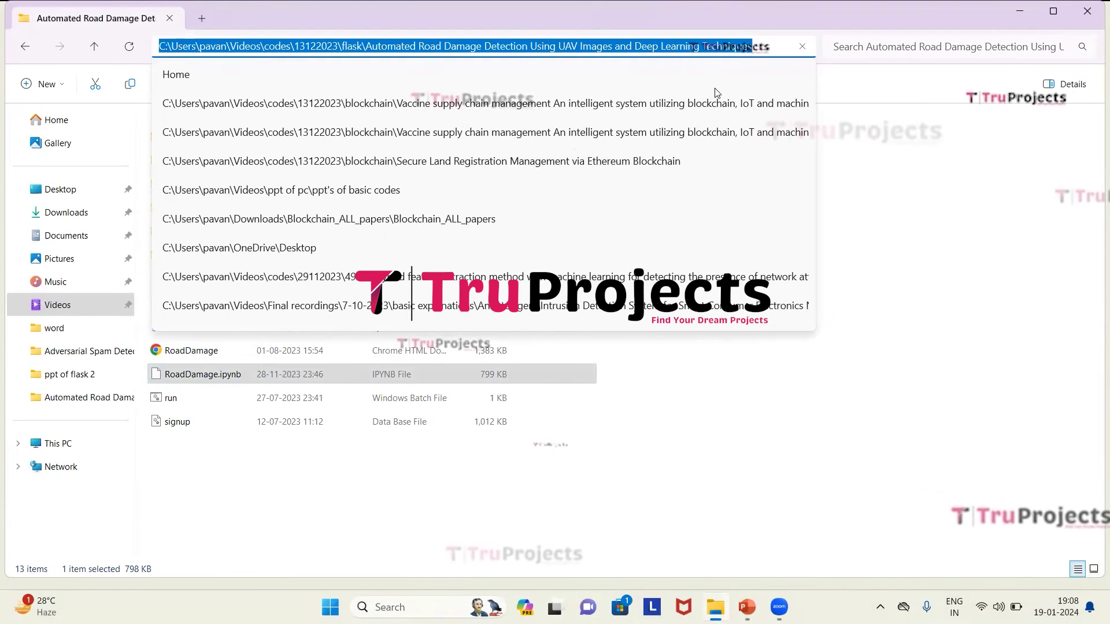
pyautogui.press('Escape')
pyautogui.press('super')
pyautogui.write('anaconda')
pyautogui.press('Escape')
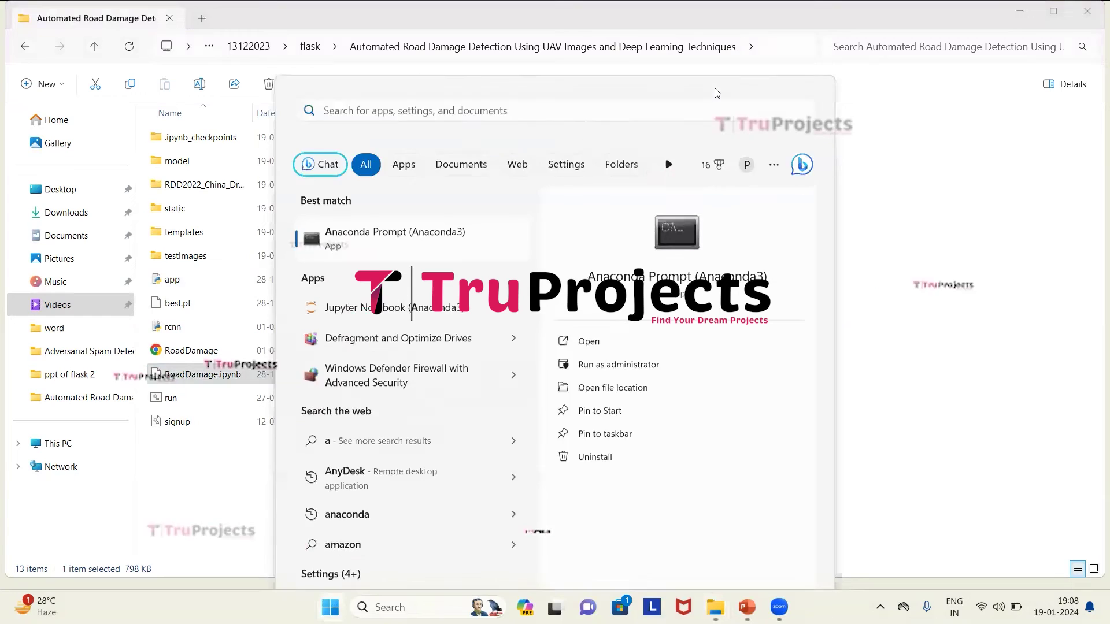
pyautogui.press('Escape')
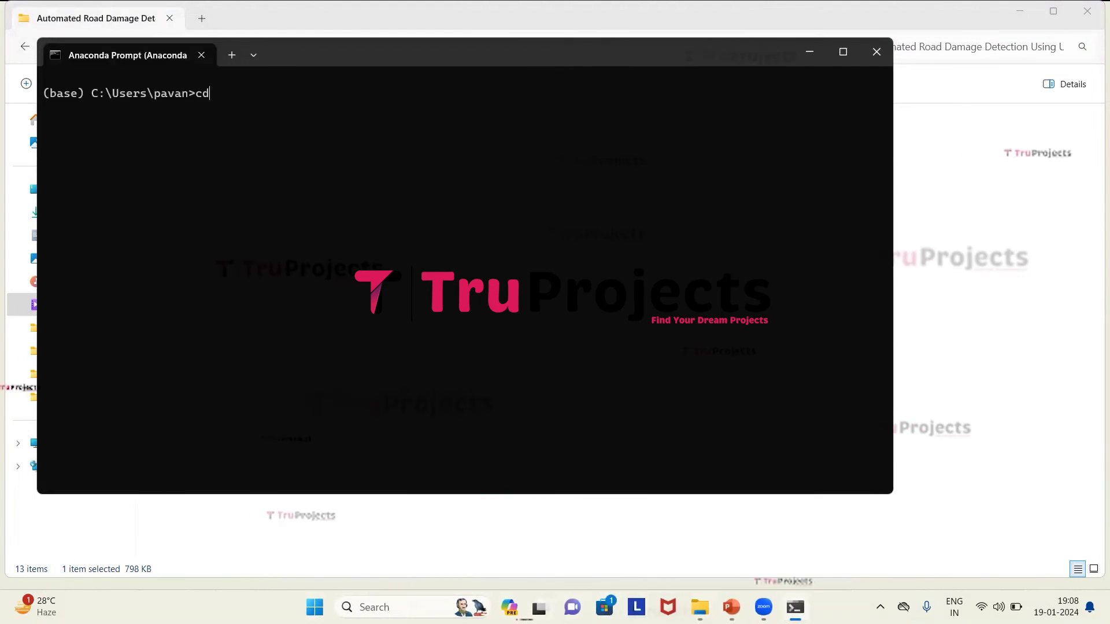
# Change into the Automated Road Damage Detection folder and type python app.py.
pyautogui.hotkey('ctrl', 'v')
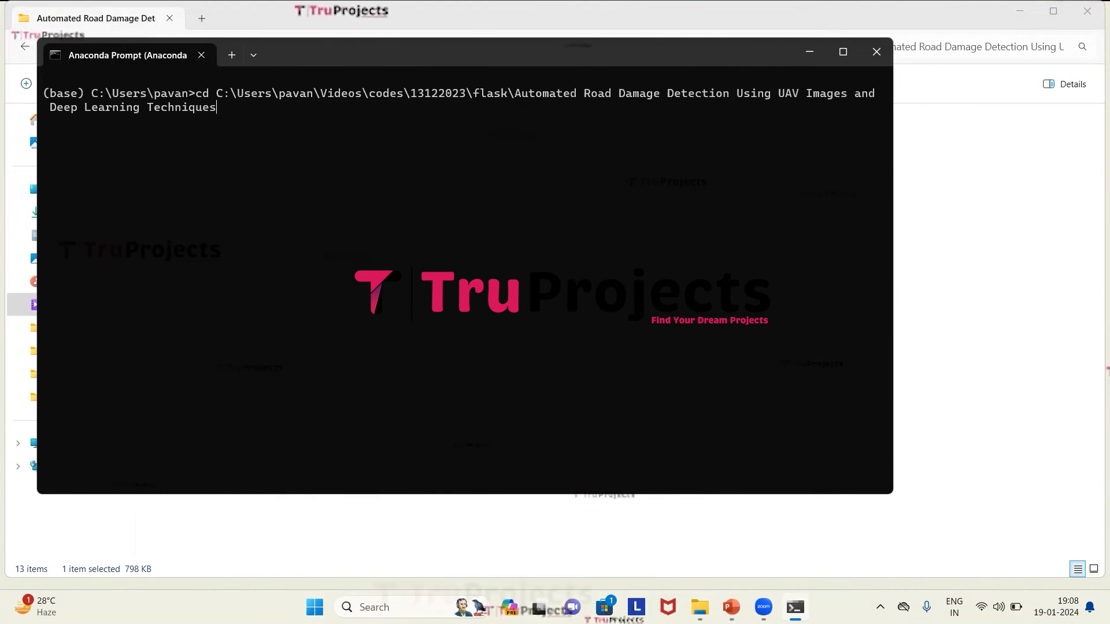
pyautogui.press('Return')
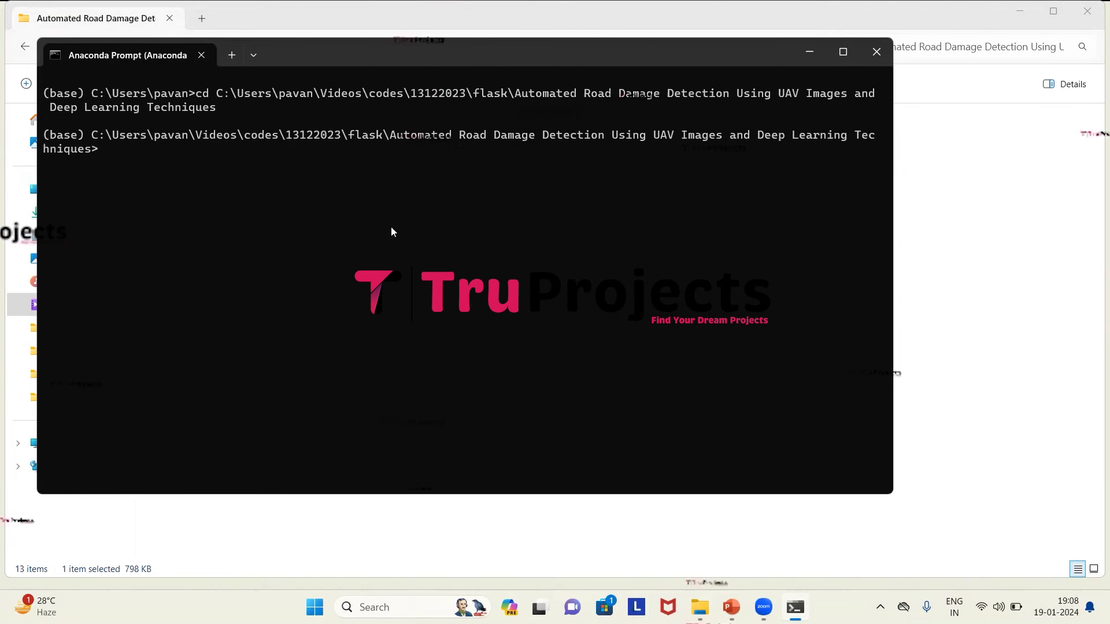
pyautogui.moveTo(92, 137); pyautogui.dragTo(90, 152)
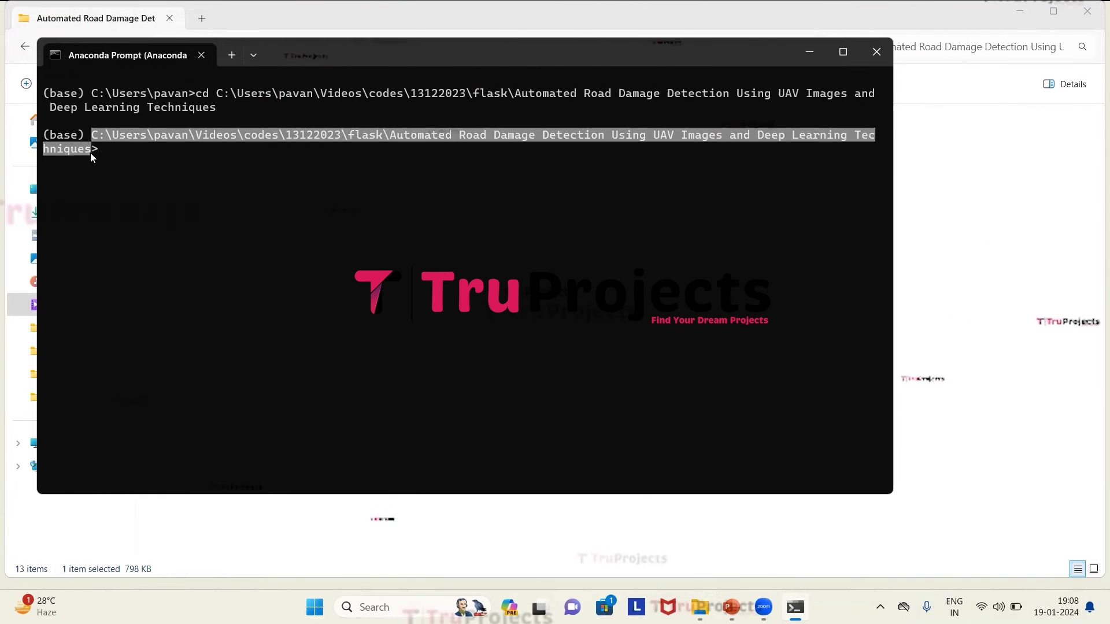
pyautogui.hotkey('ctrl', 'c')
pyautogui.write('python a')
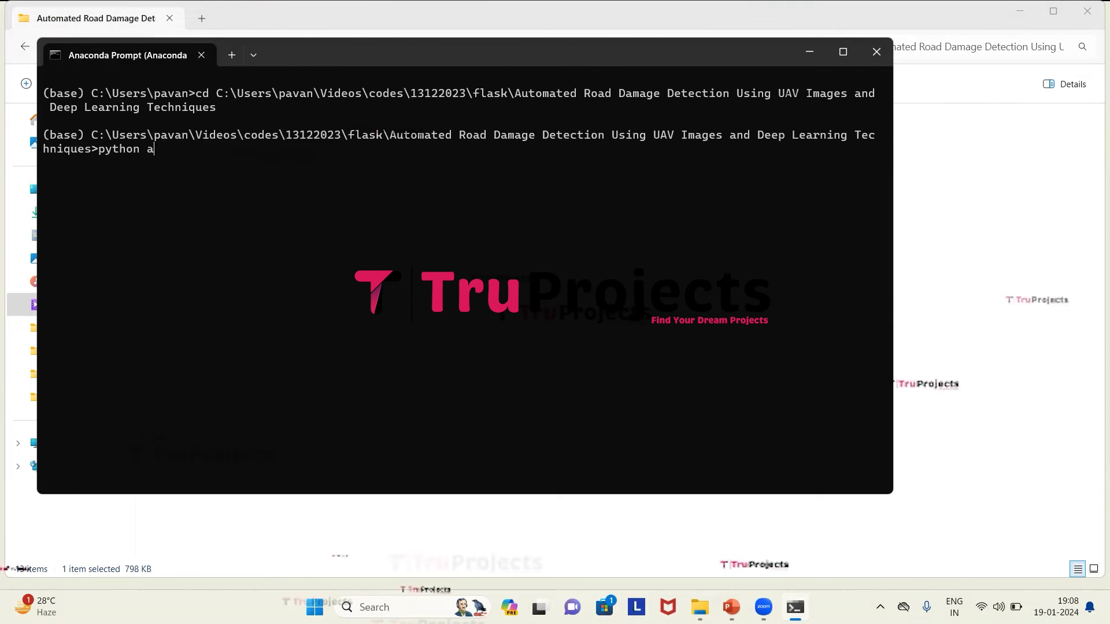
pyautogui.write('pp.py')
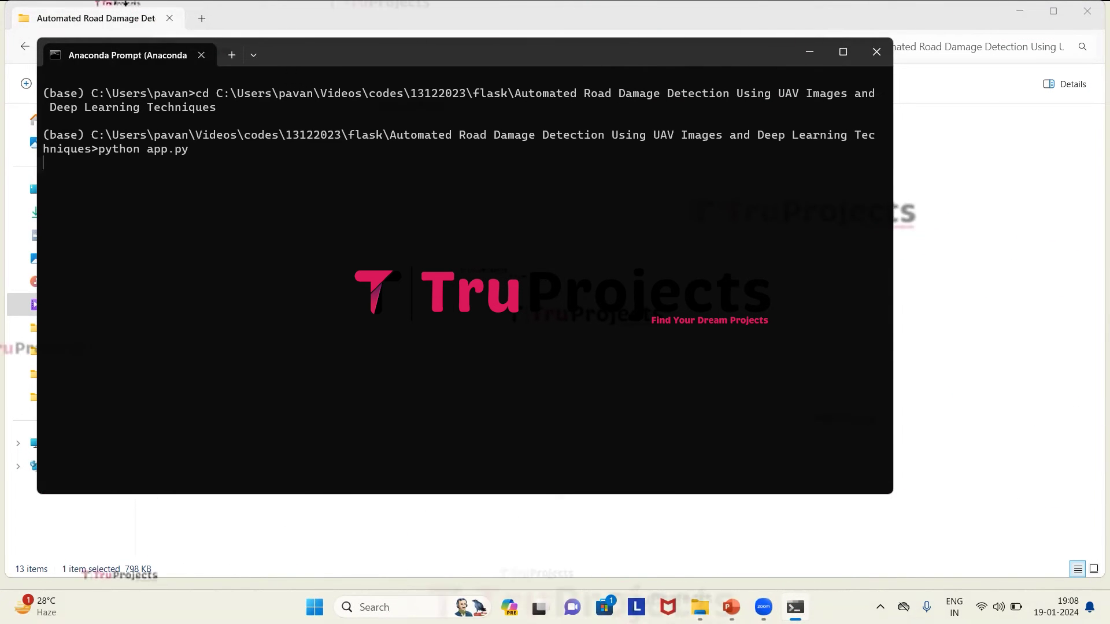
pyautogui.press('Return')
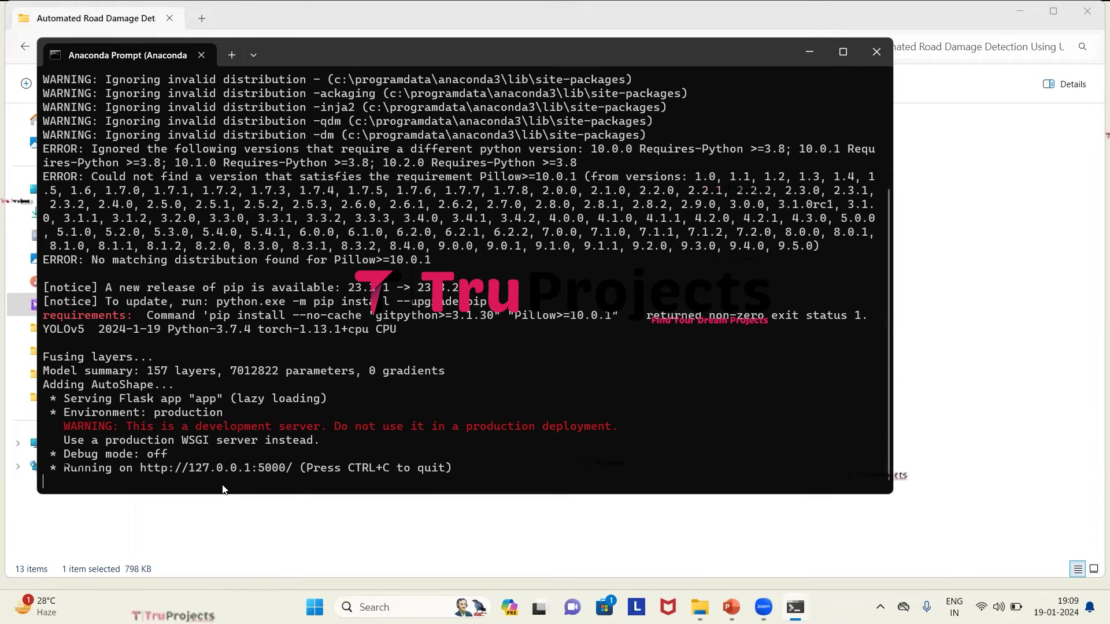
pyautogui.moveTo(188, 467); pyautogui.dragTo(242, 474)
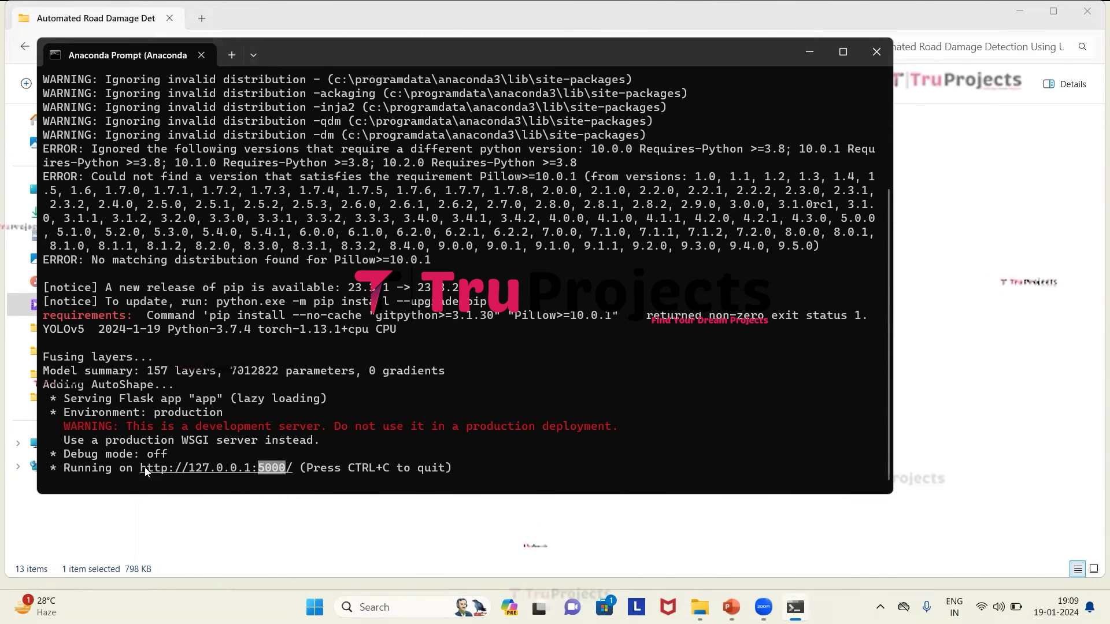
pyautogui.moveTo(283, 474); pyautogui.dragTo(253, 482)
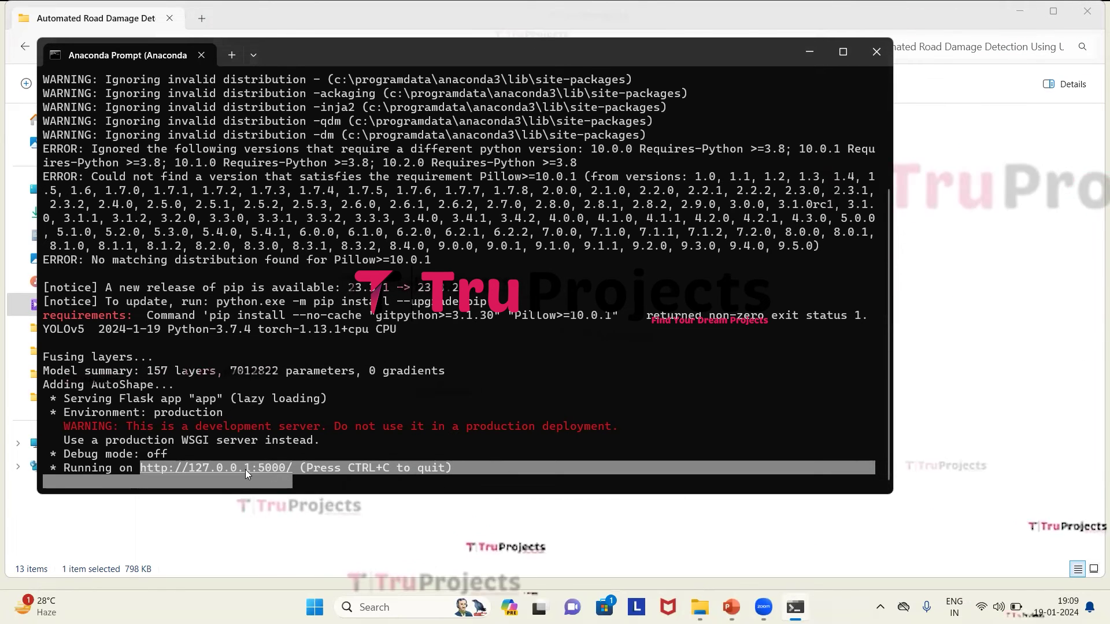
pyautogui.click(172, 479)
pyautogui.moveTo(279, 470); pyautogui.dragTo(289, 475)
pyautogui.hotkey('ctrl', 'c')
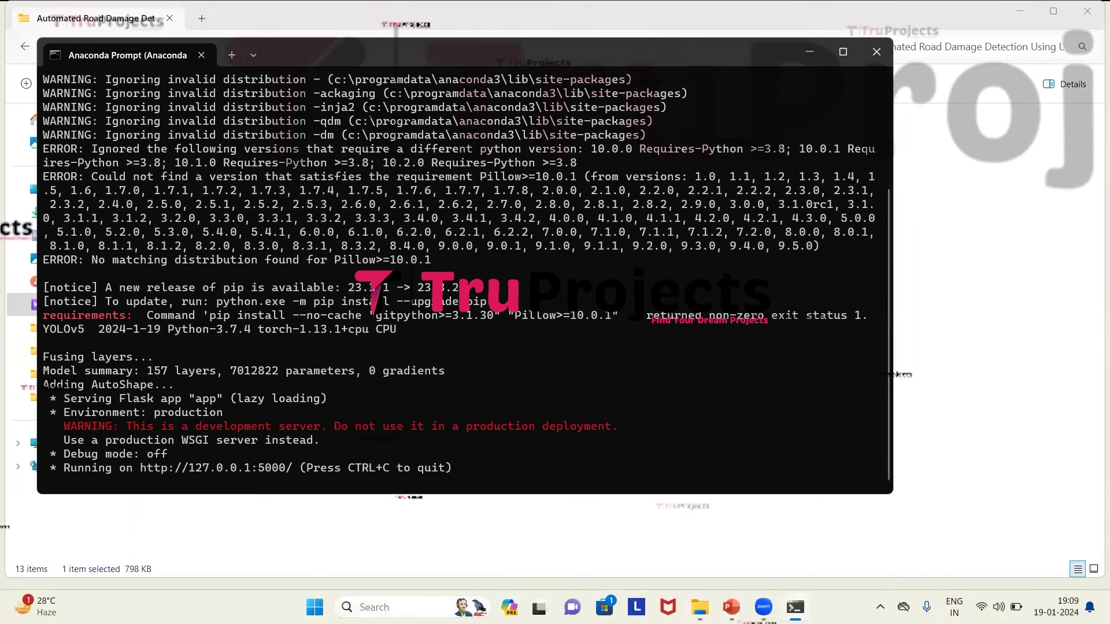
pyautogui.press('super+s')
pyautogui.press('Escape')
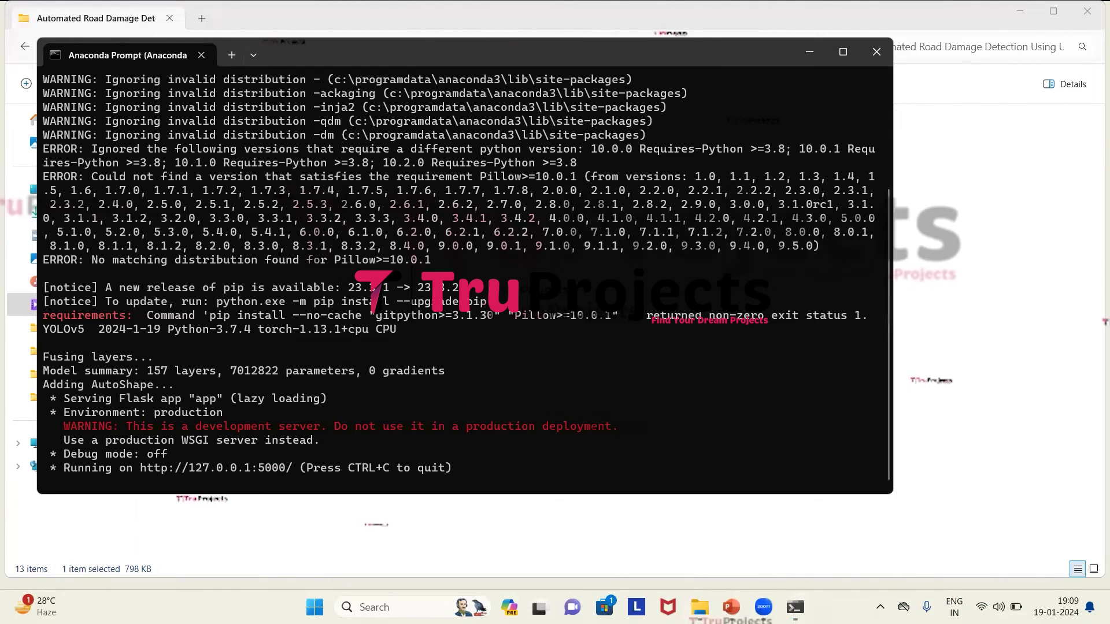
# Load the ROADDAMAGE dashboard at 127.0.0.1:5000 in a new tab and scroll through About Us.
pyautogui.click(505, 376)
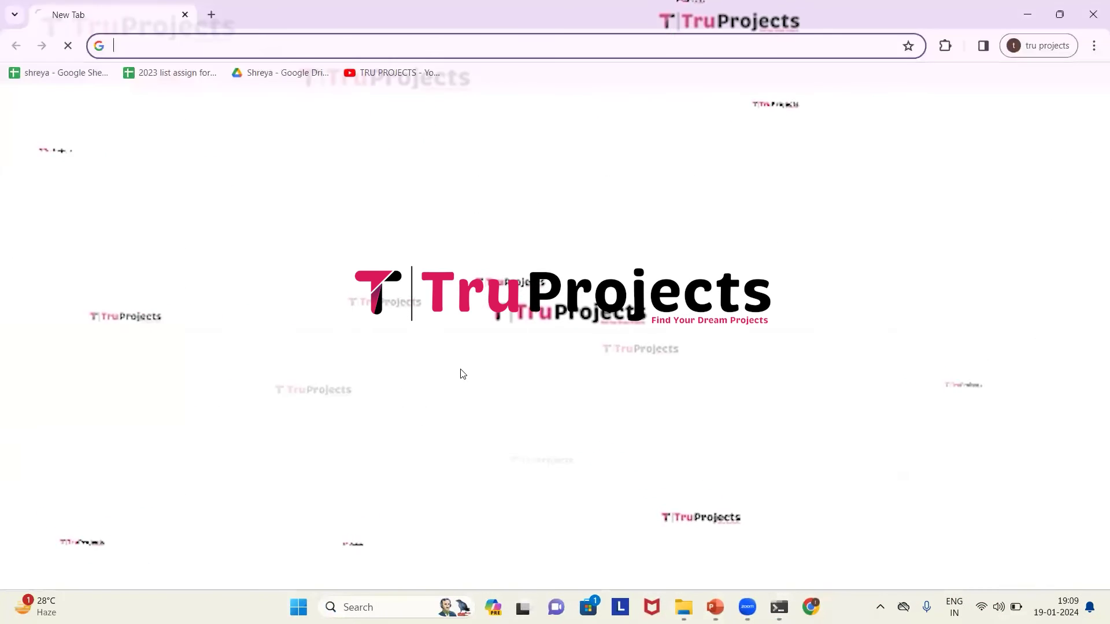
pyautogui.click(173, 40)
pyautogui.hotkey('ctrl', 'v')
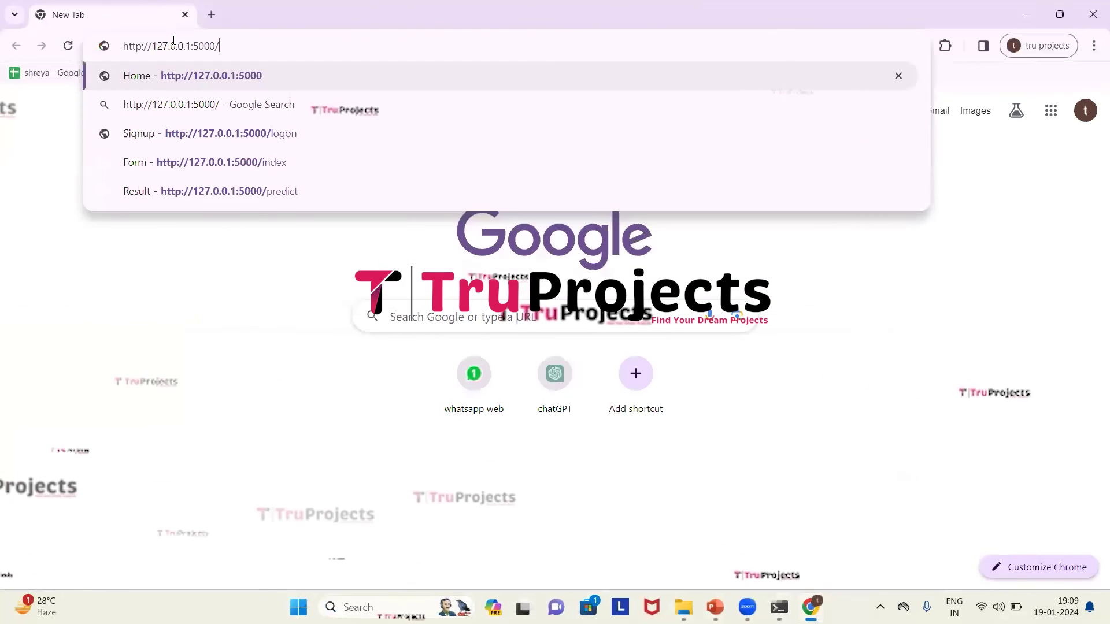
pyautogui.press('Return')
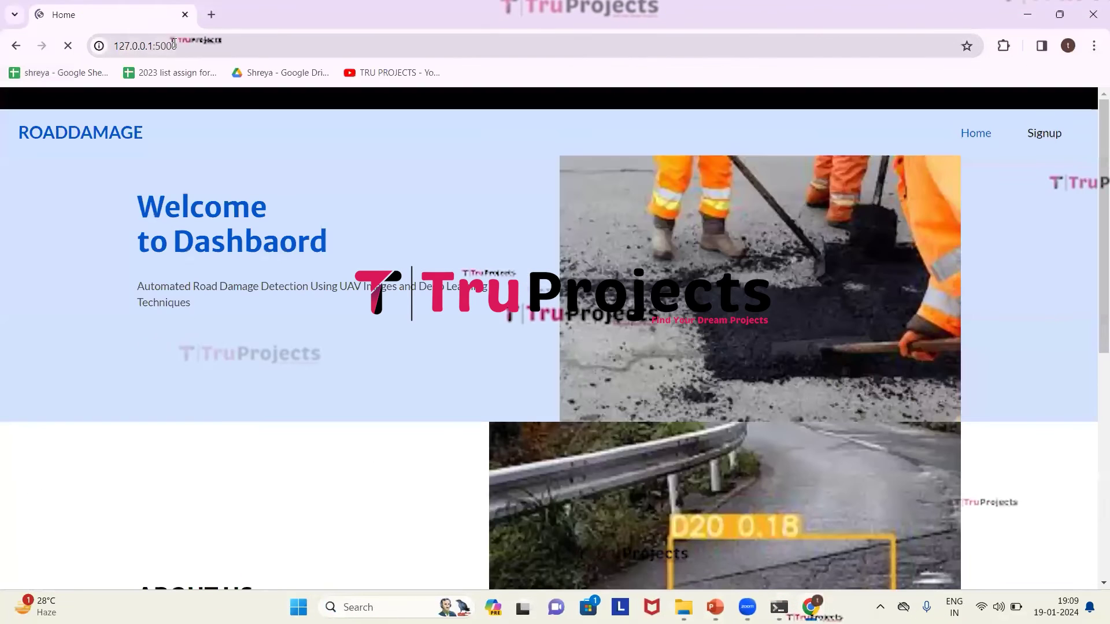
pyautogui.scroll(-8, 81, 293)
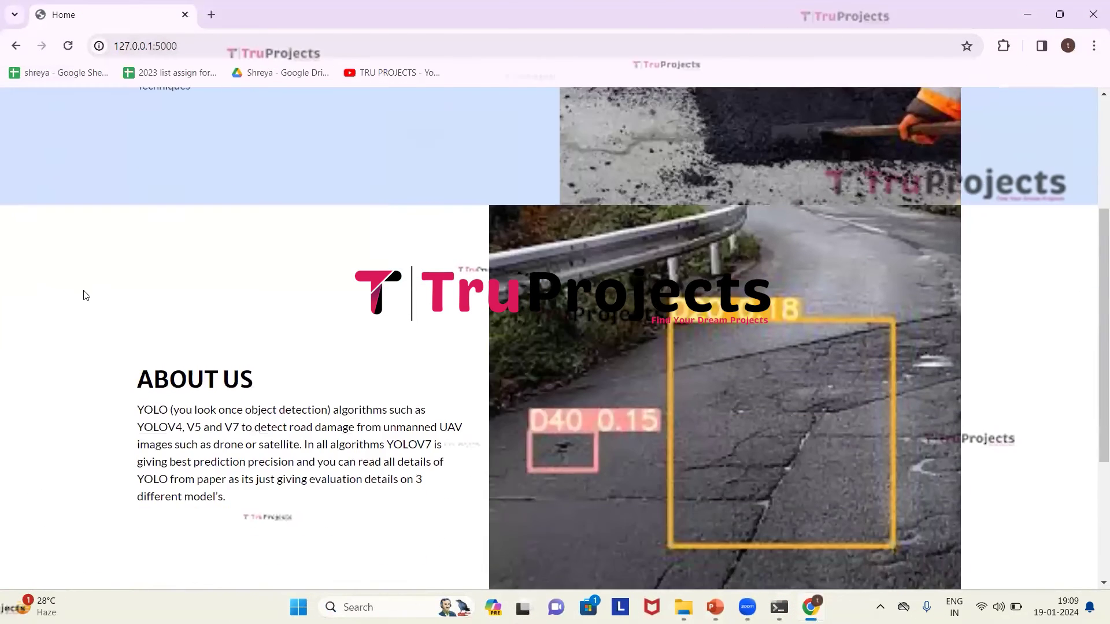
pyautogui.scroll(8, 85, 297)
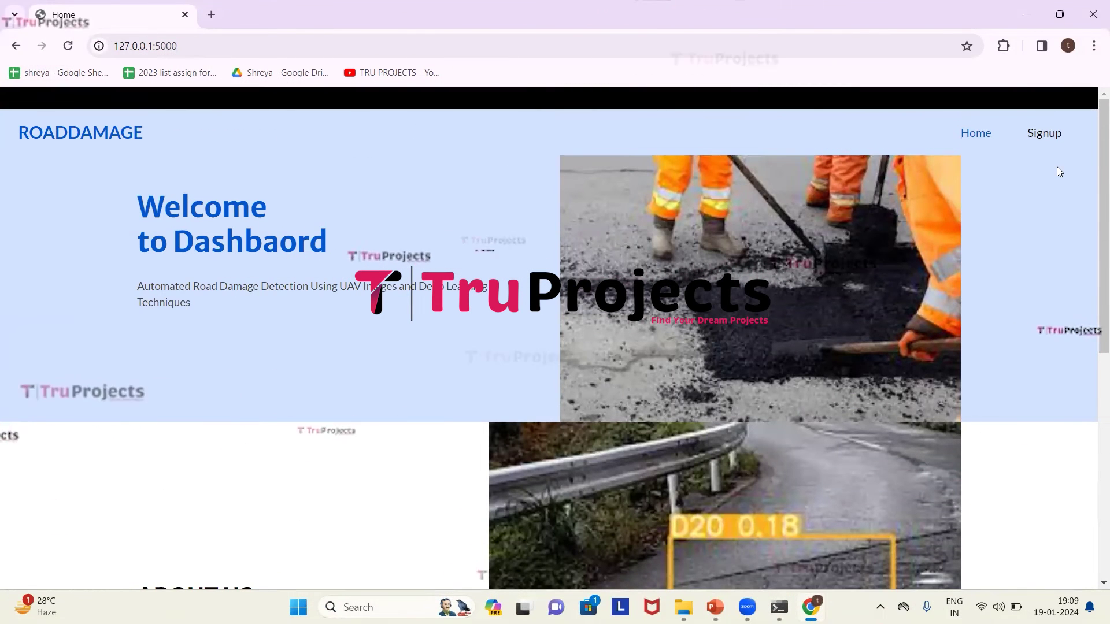
# Go from Signup to the Login page, enter the saved username and the password, and log in.
pyautogui.click(1044, 135)
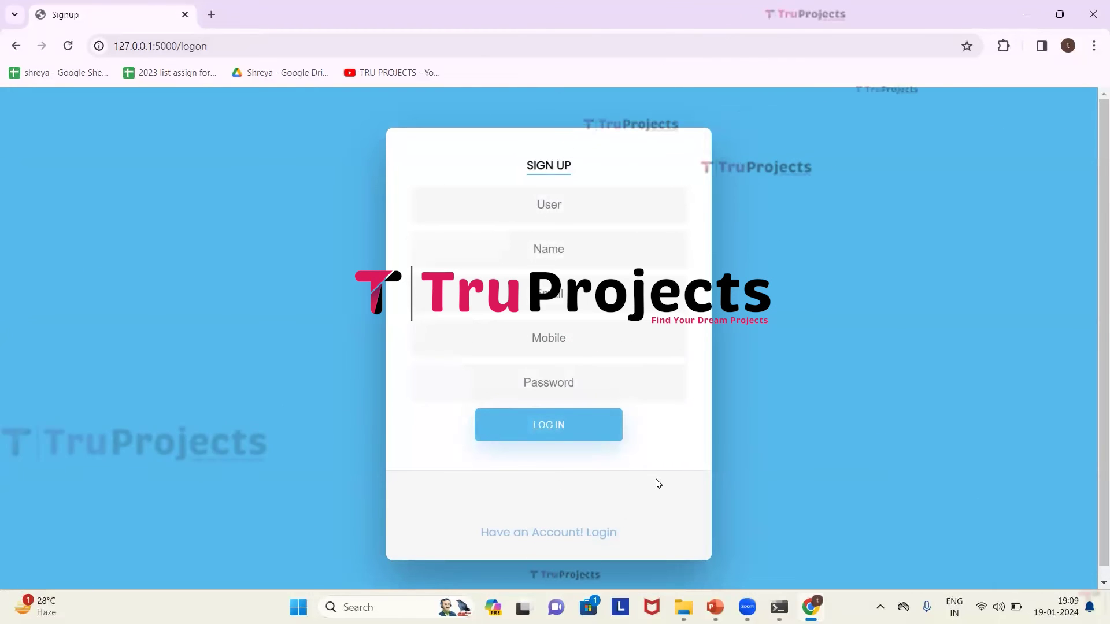
pyautogui.click(604, 535)
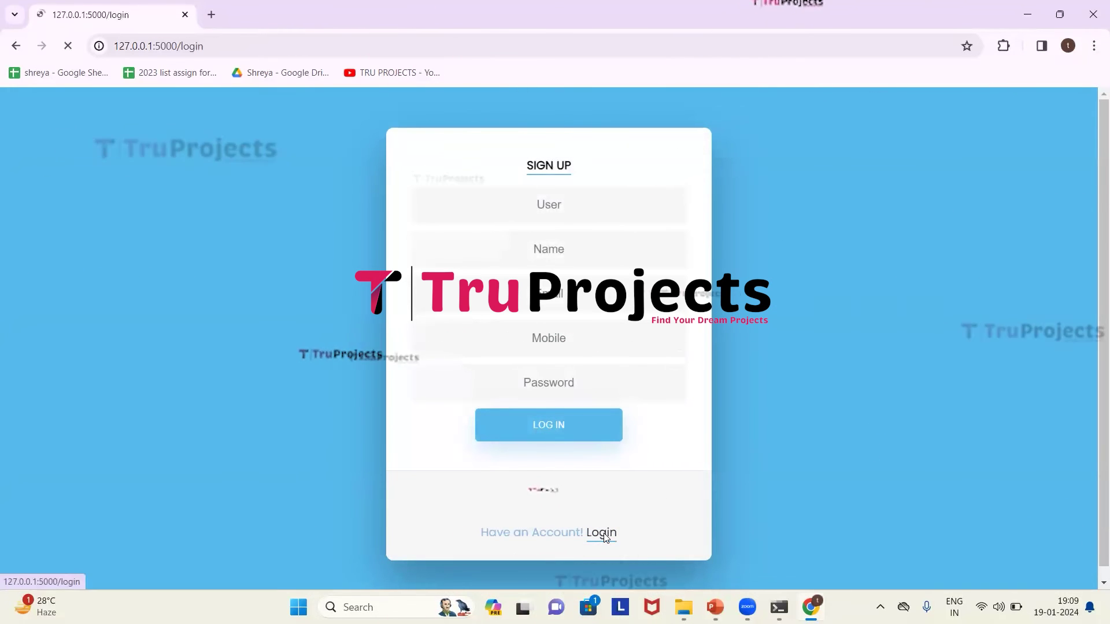
pyautogui.click(536, 306)
pyautogui.write('ad')
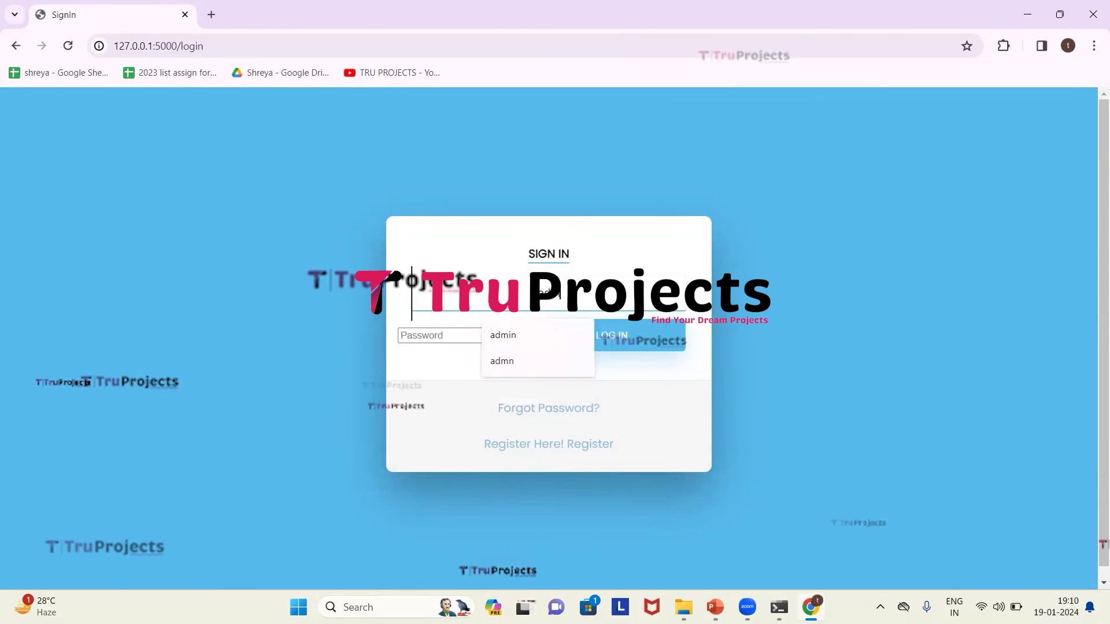
pyautogui.click(503, 335)
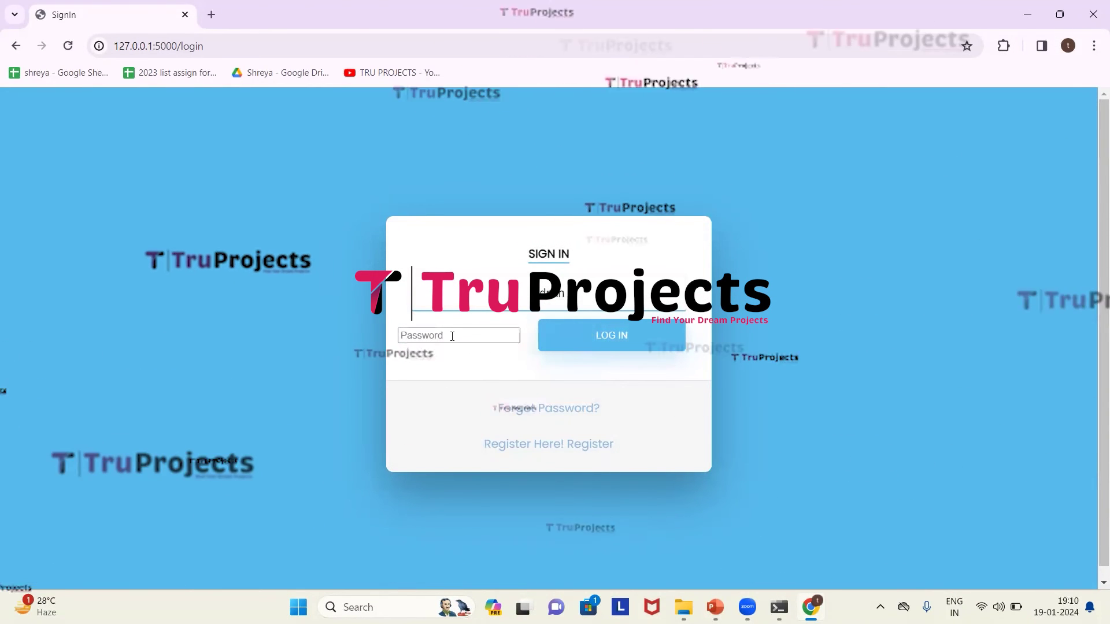
pyautogui.write('admin')
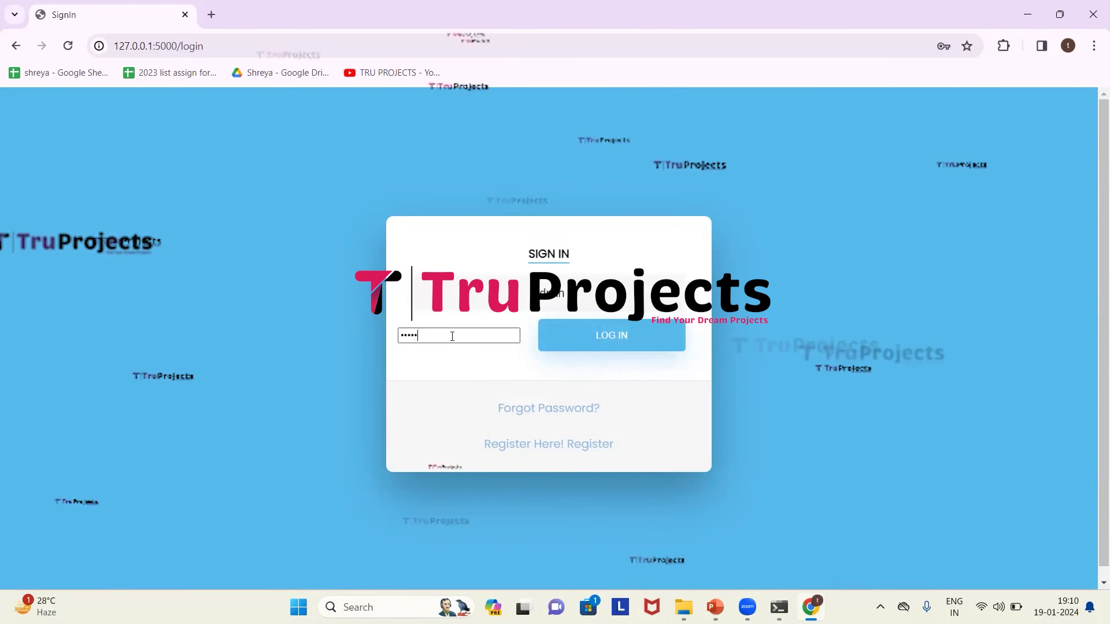
pyautogui.click(555, 347)
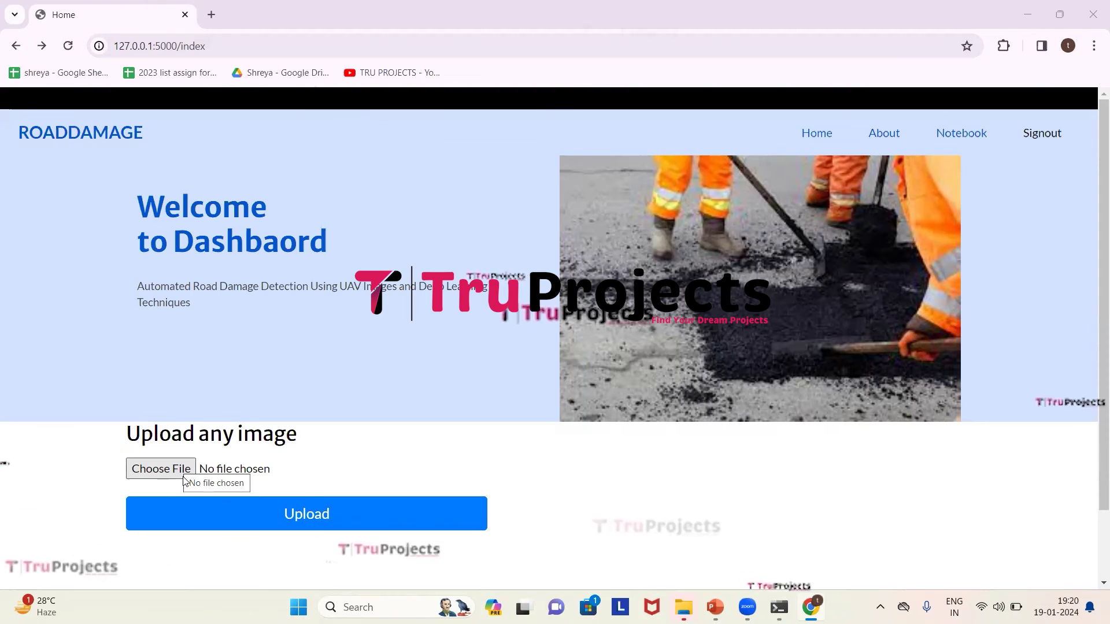
# Upload the first testImages road image and run pothole detection on it.
pyautogui.click(183, 477)
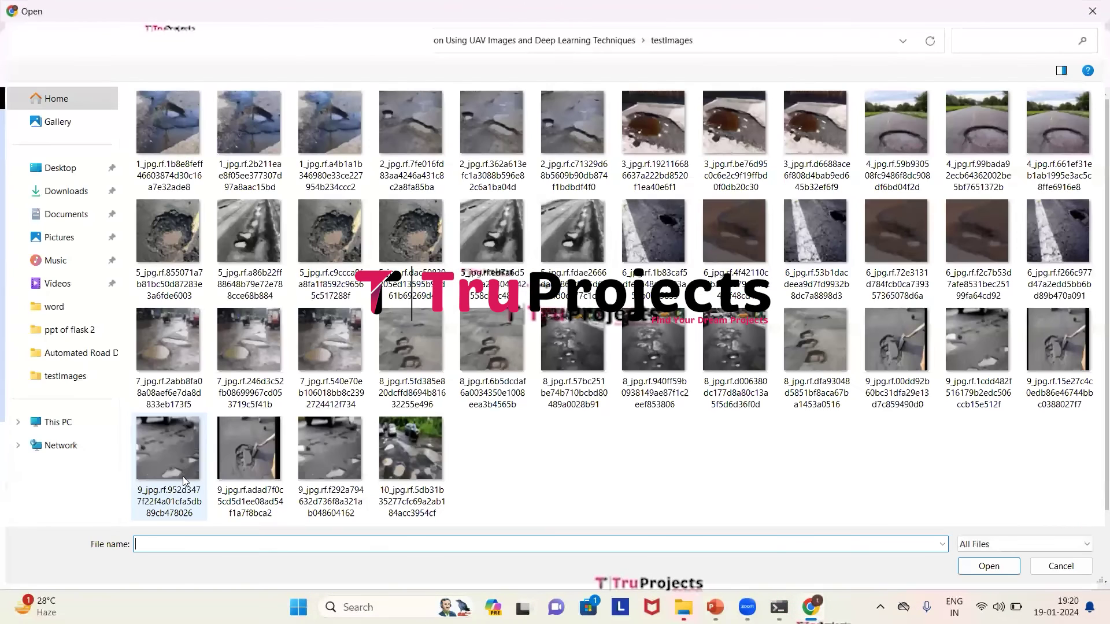
pyautogui.click(184, 137)
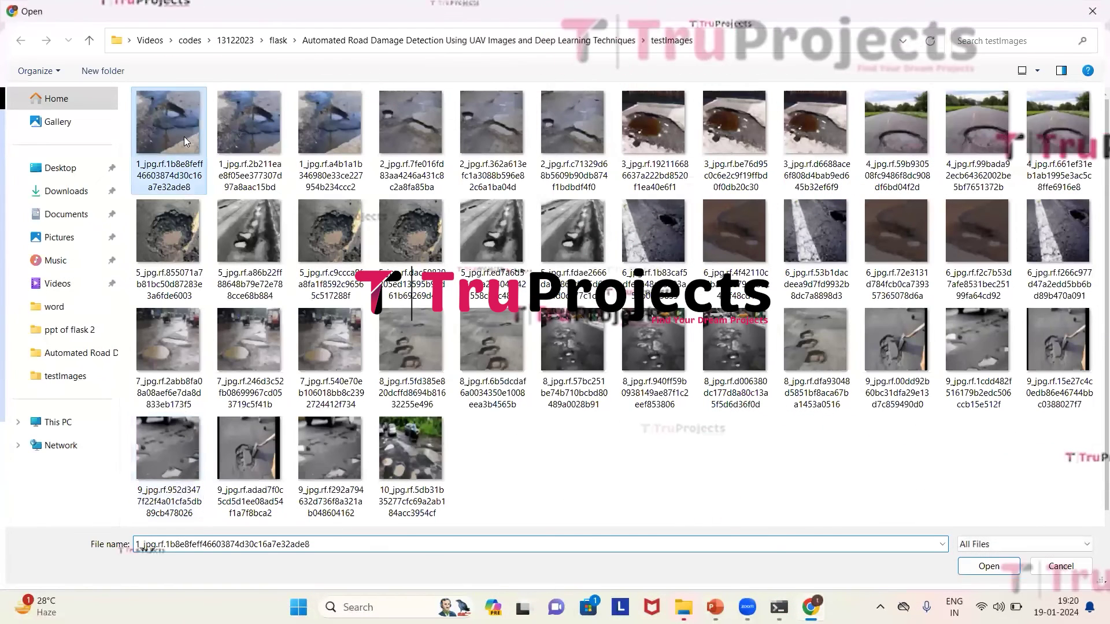
pyautogui.click(988, 566)
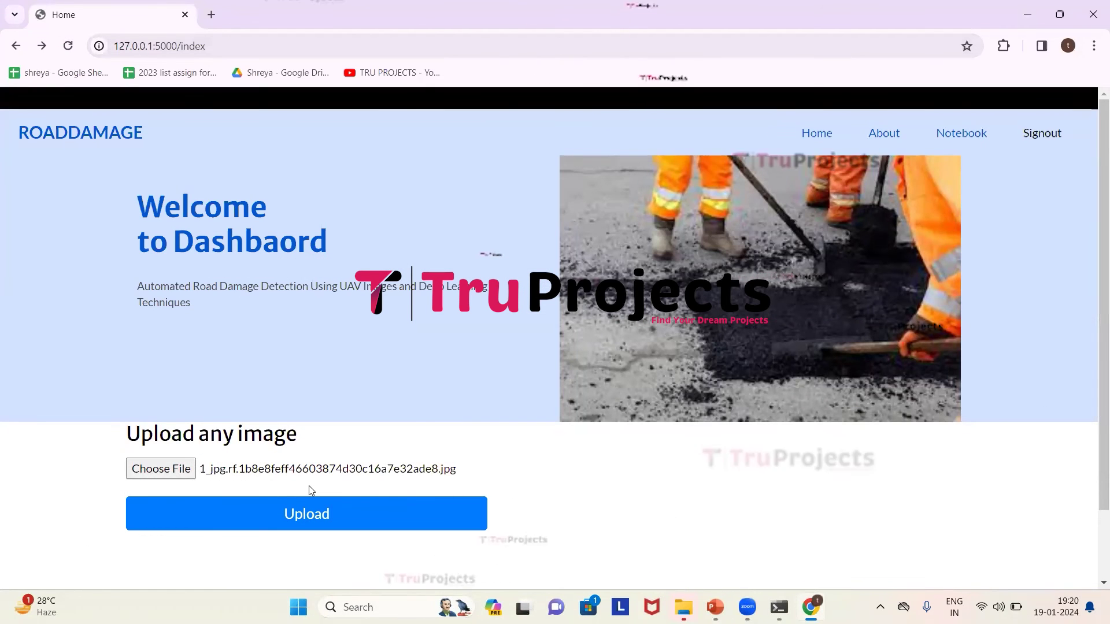
pyautogui.click(314, 519)
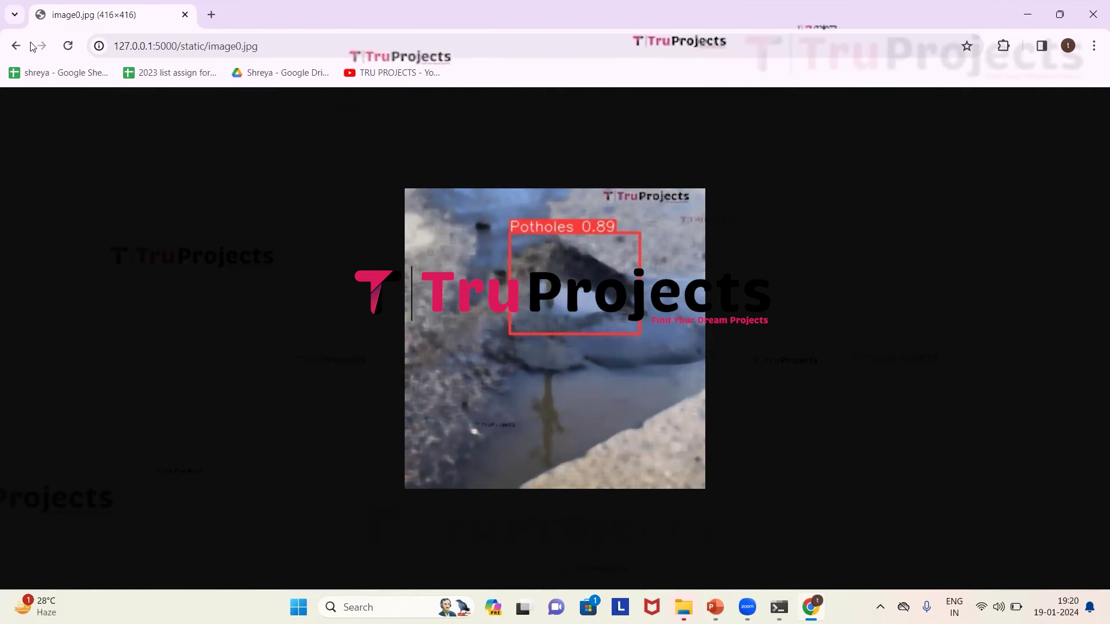
# Back on the dashboard, upload the 2_jpg test image for pothole detection.
pyautogui.hotkey('alt', 'Left')
pyautogui.click(160, 469)
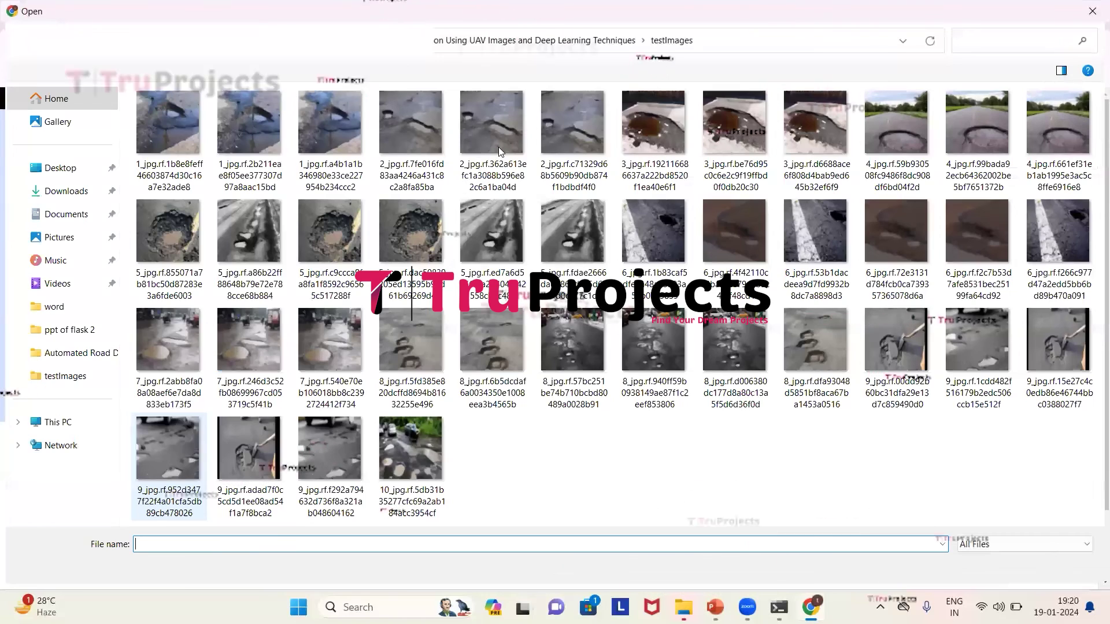
pyautogui.click(491, 122)
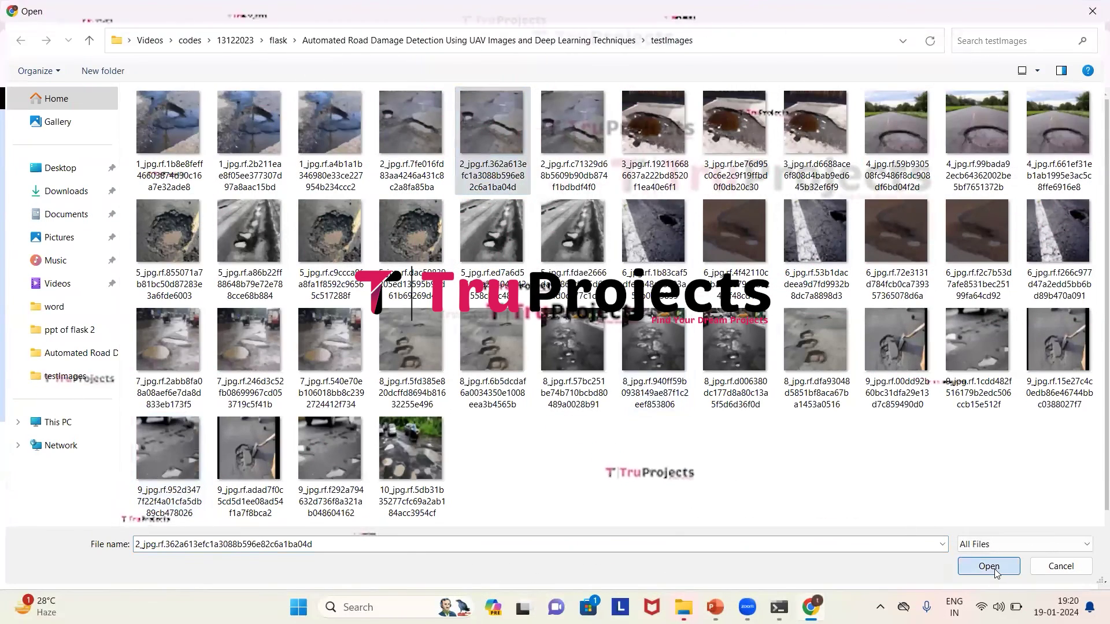
pyautogui.click(988, 565)
pyautogui.click(411, 527)
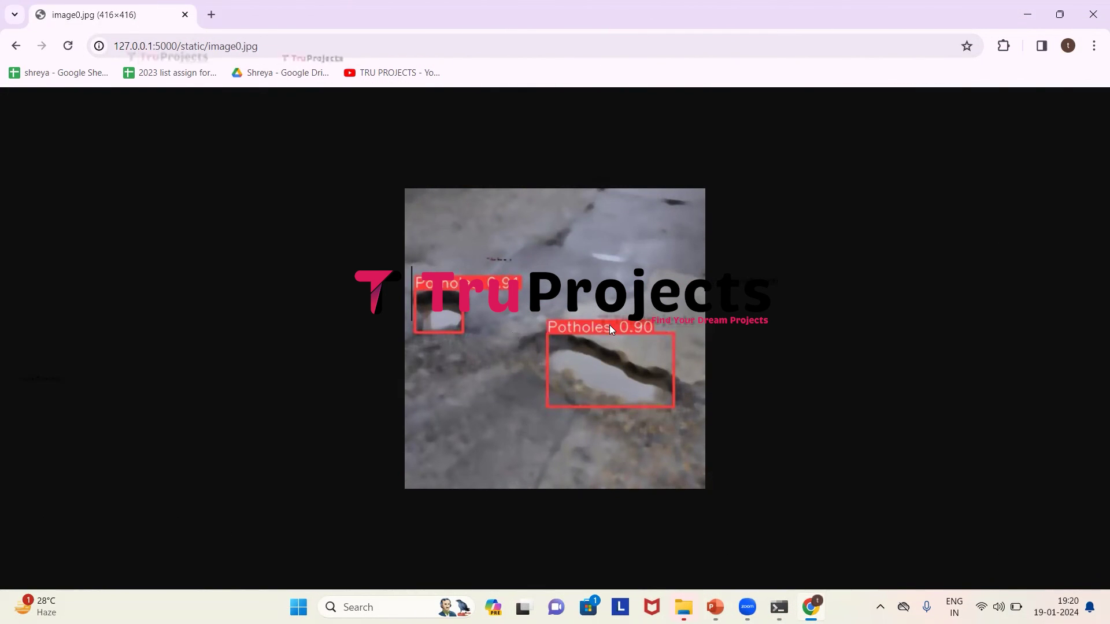
# Run detection on the 8_jpg image with several potholes, then sign out.
pyautogui.click(17, 45)
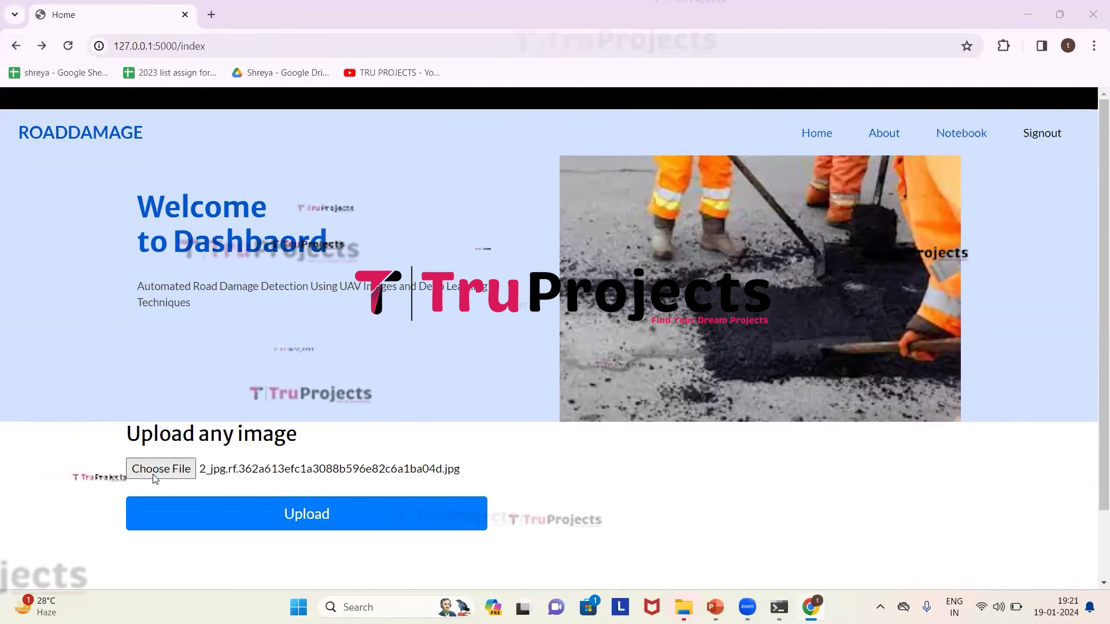
pyautogui.click(155, 475)
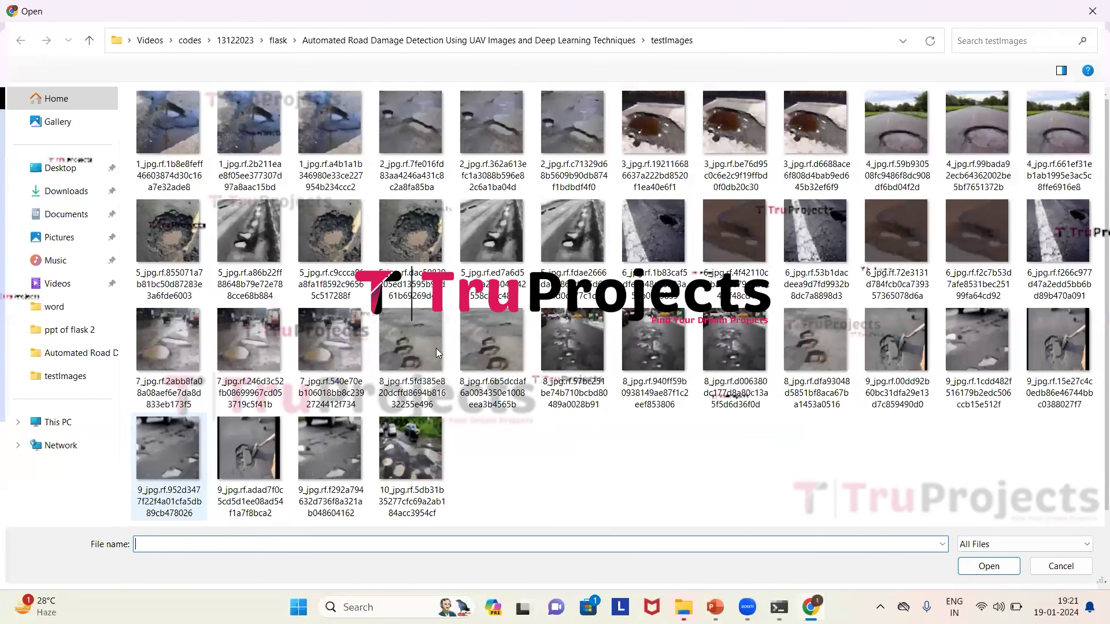
pyautogui.click(436, 348)
pyautogui.click(979, 566)
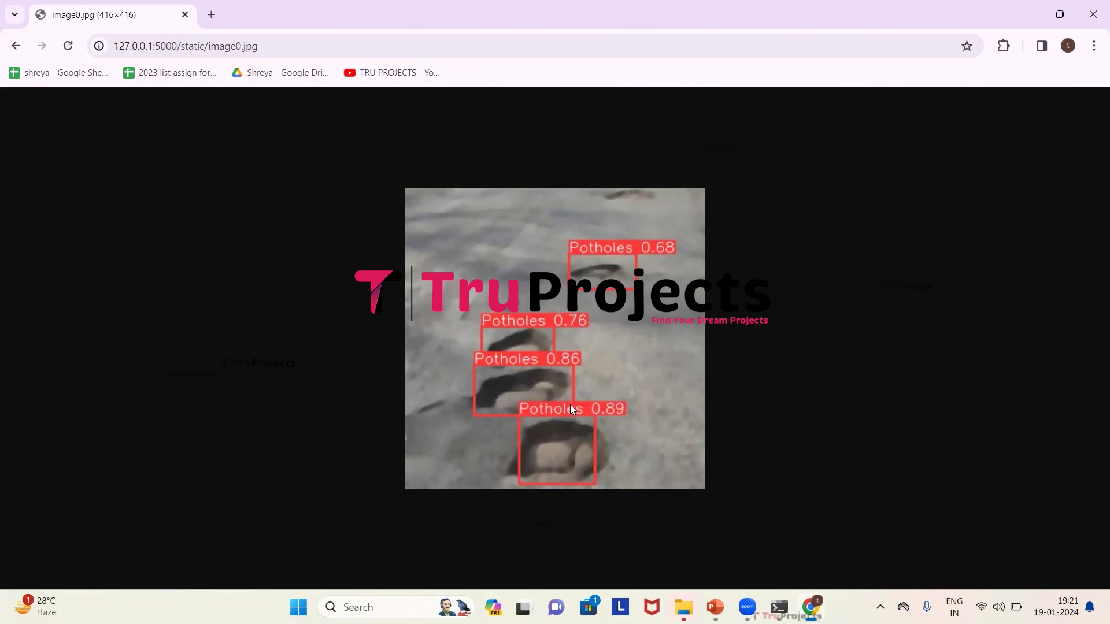
pyautogui.click(15, 46)
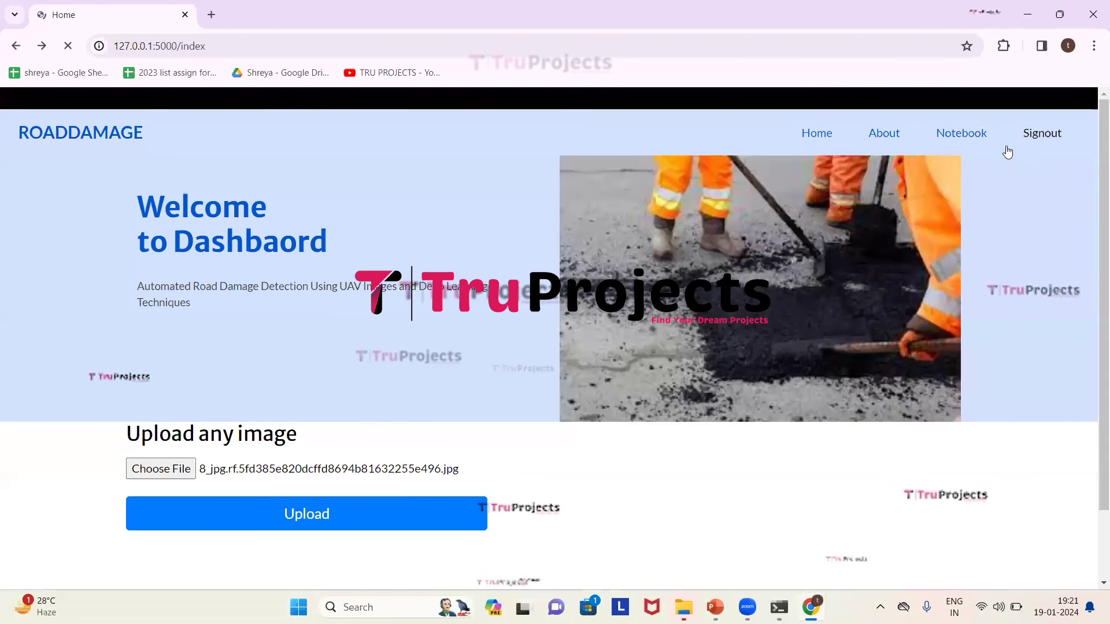
pyautogui.click(1041, 142)
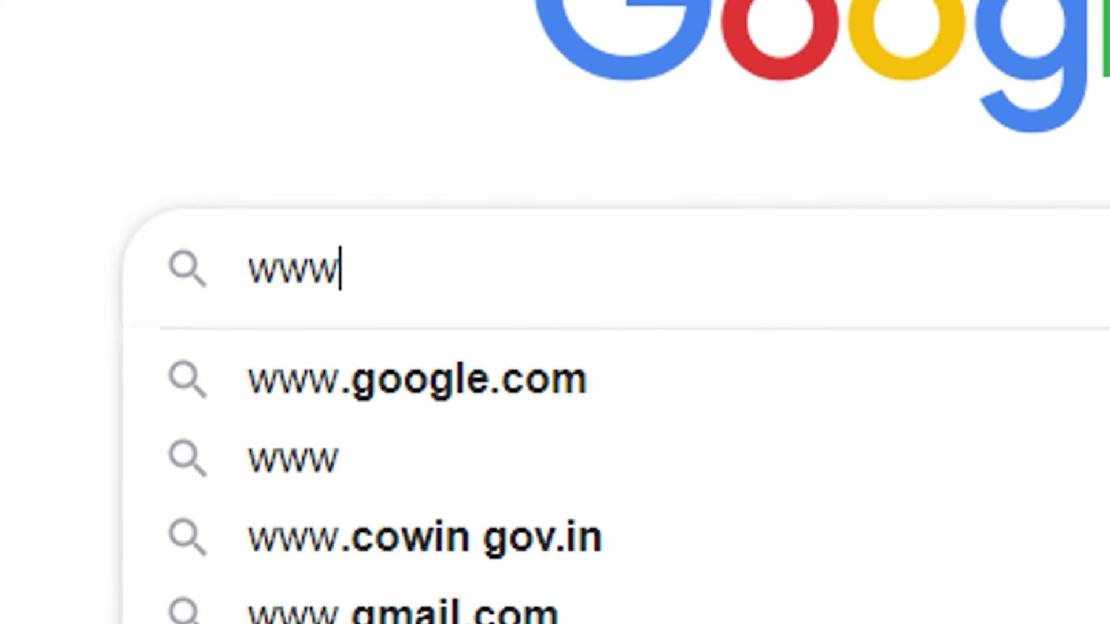
pyautogui.write('.truprojects.in')
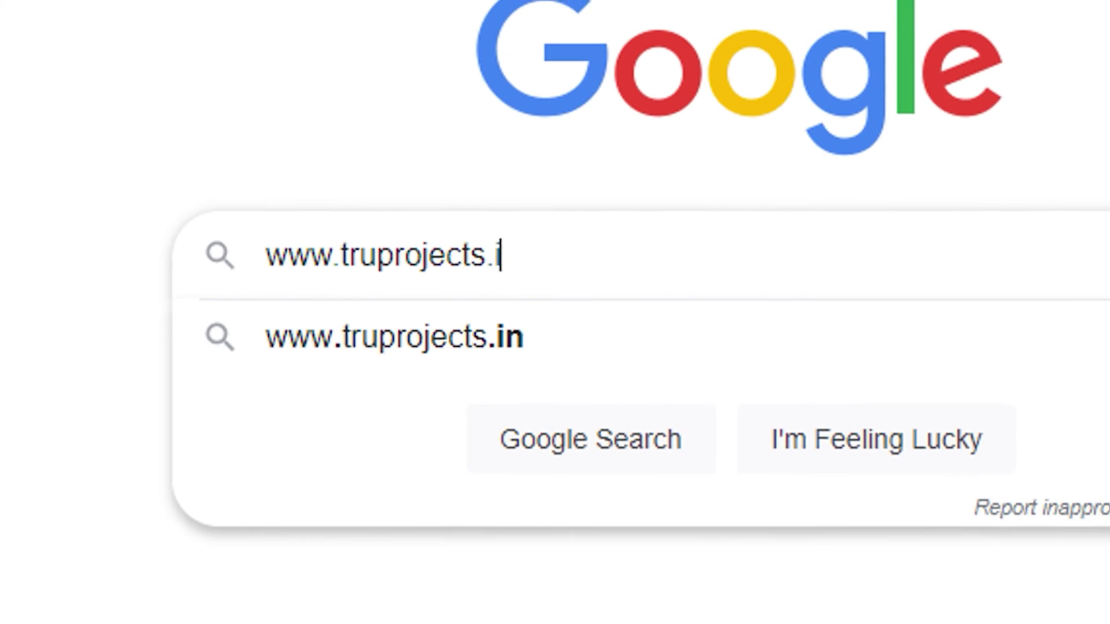
pyautogui.press('Return')
pyautogui.click(498, 230)
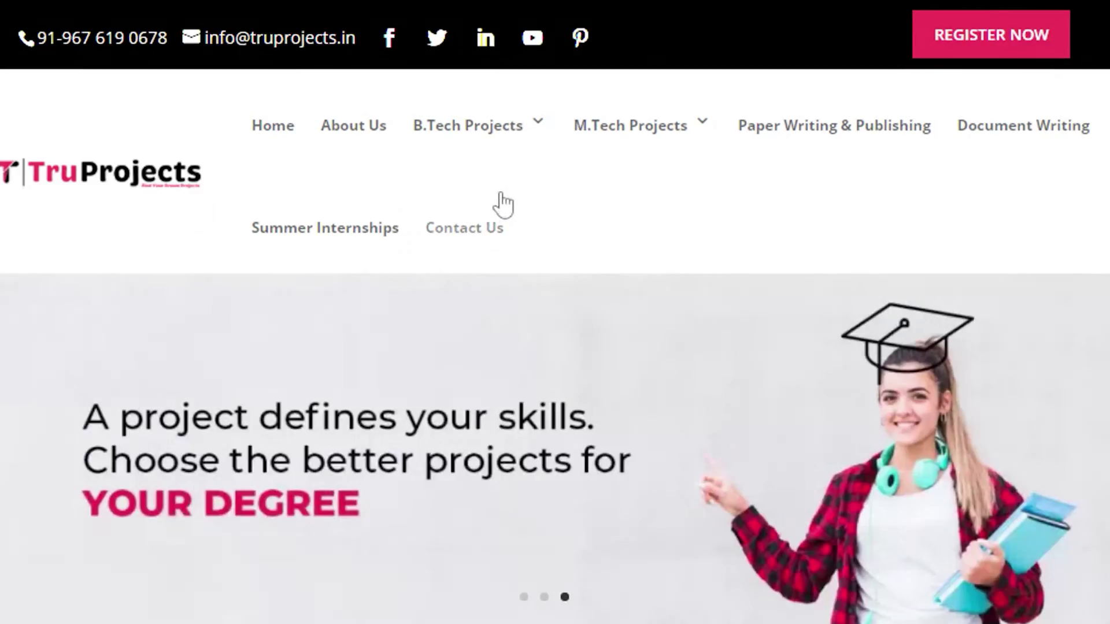
pyautogui.scroll(-5, 561, 237)
pyautogui.scroll(-20, 559, 237)
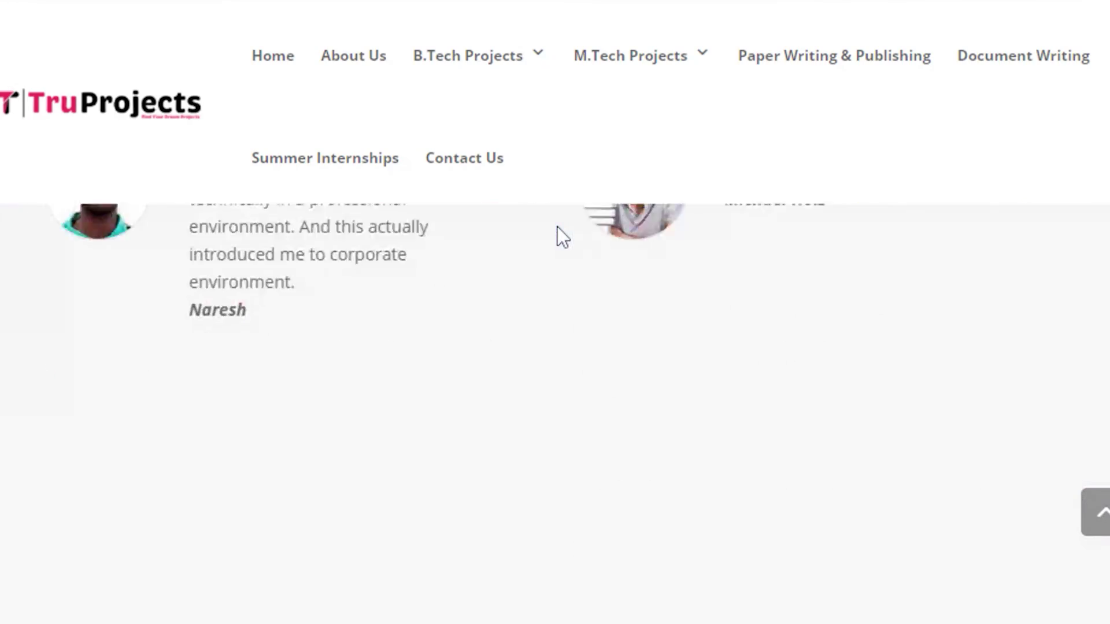
pyautogui.scroll(-10, 557, 227)
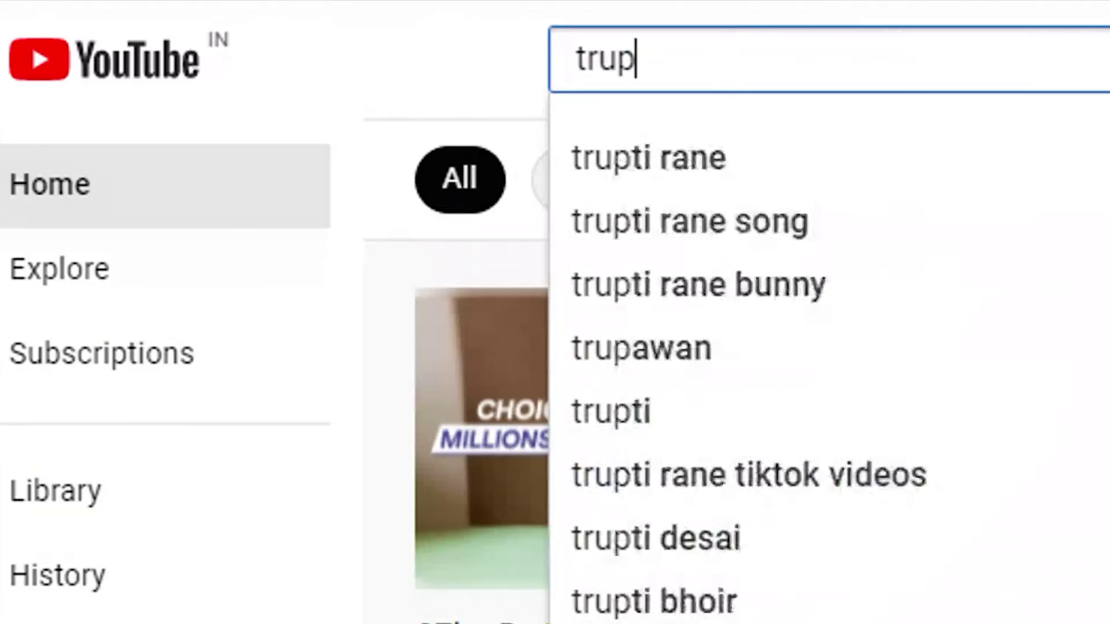
pyautogui.write('ojects')
pyautogui.press('Return')
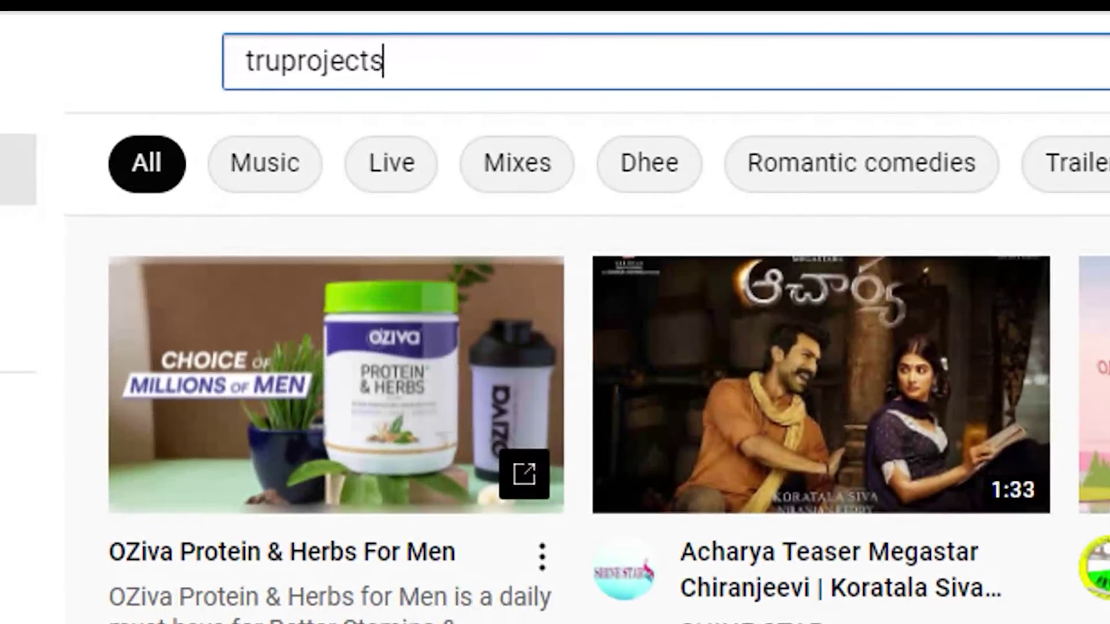